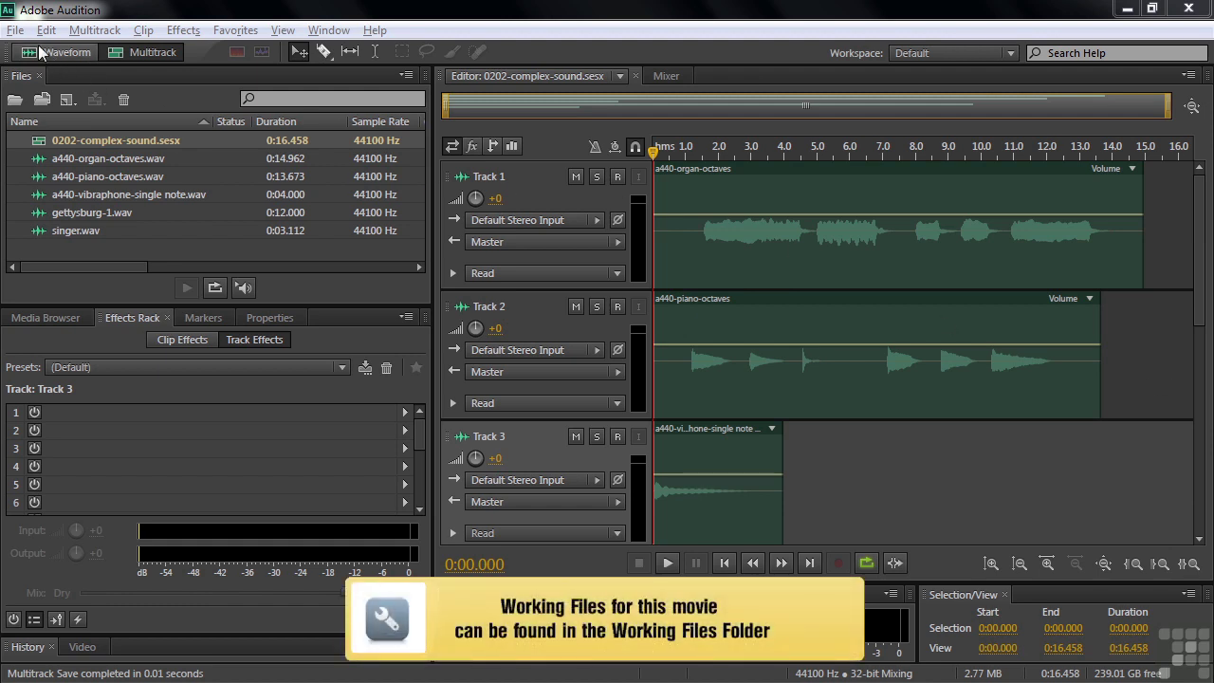
# Open the File > Open dialog, then cancel it without opening anything.
pyautogui.click(15, 30)
pyautogui.click(42, 73)
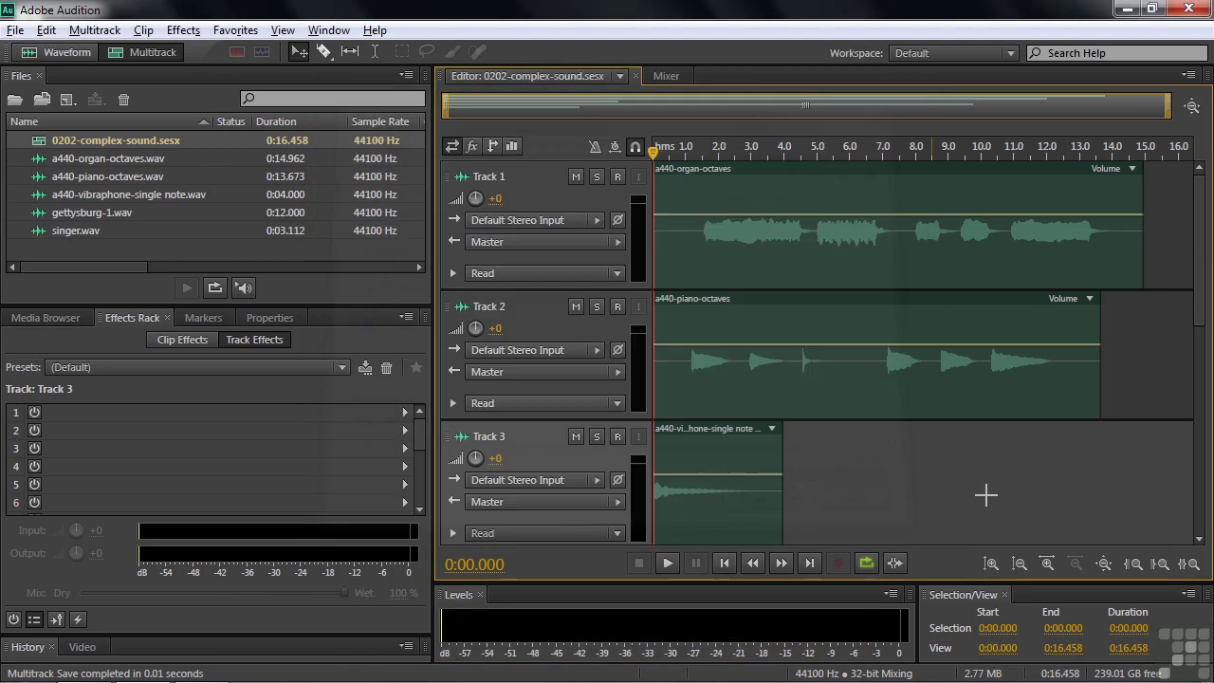
pyautogui.click(863, 506)
pyautogui.moveTo(1202, 308)
pyautogui.mouseDown()
pyautogui.moveTo(1204, 379)
pyautogui.moveTo(1210, 289)
pyautogui.mouseUp()
# Open gettysburg-1.wav, amplify it by +15 dB, and zoom to roughly 0.47–0.55 s.
pyautogui.doubleClick(40, 214)
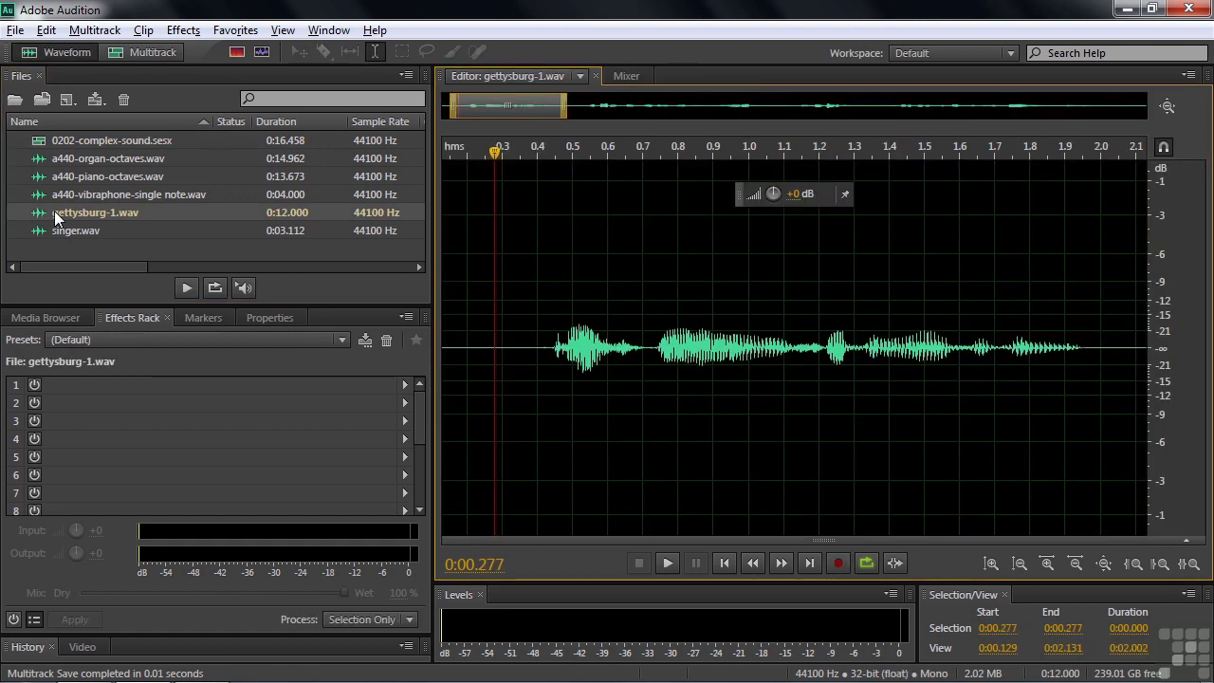
pyautogui.moveTo(773, 193); pyautogui.dragTo(837, 197)
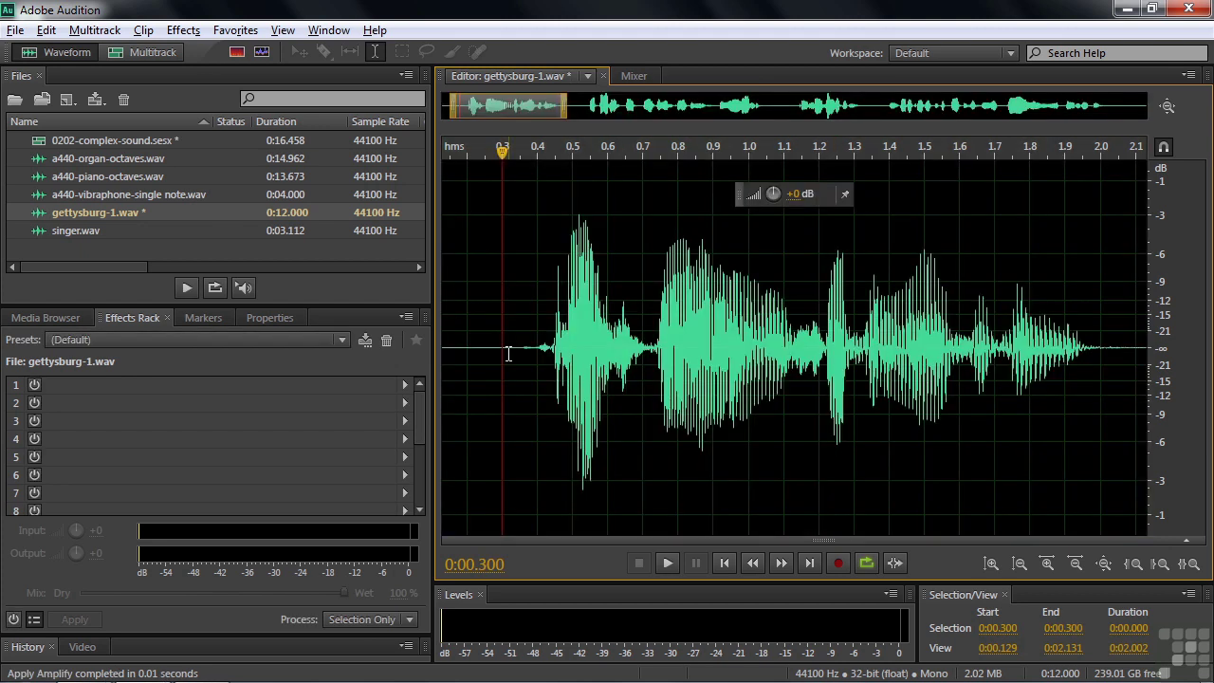
pyautogui.click(504, 353)
pyautogui.moveTo(567, 167); pyautogui.dragTo(589, 190)
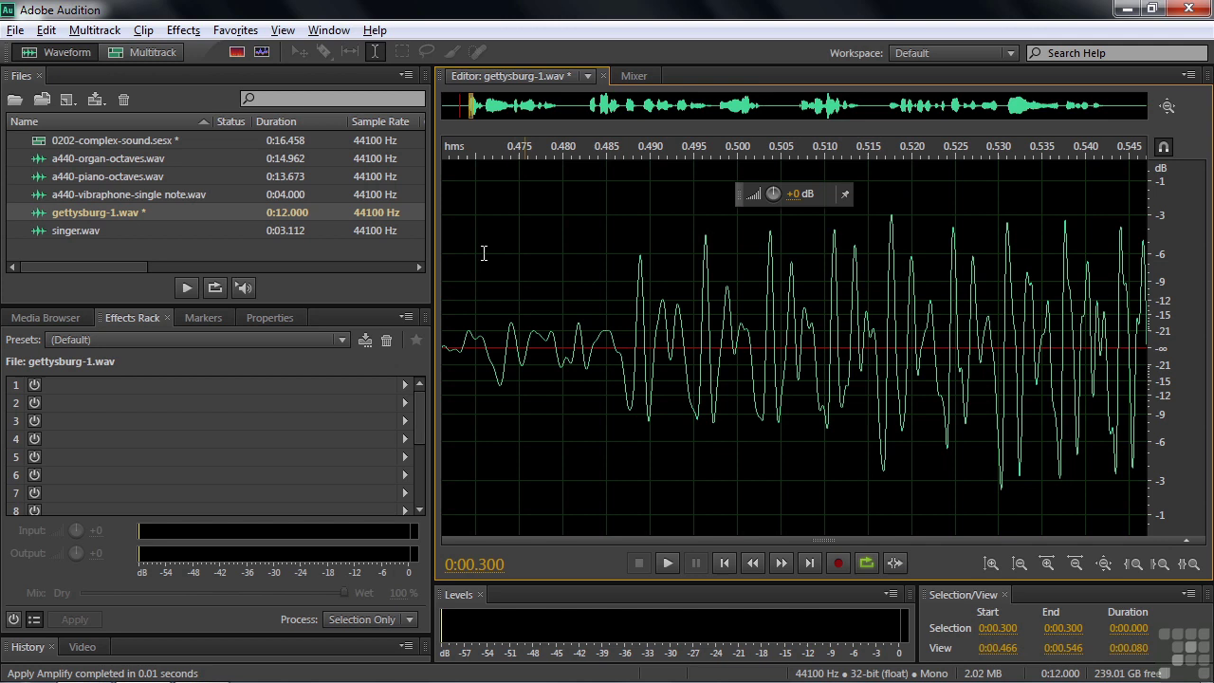
# Switch gettysburg-1.wav to the spectral frequency display and zoom out to its full 12 seconds.
pyautogui.click(236, 52)
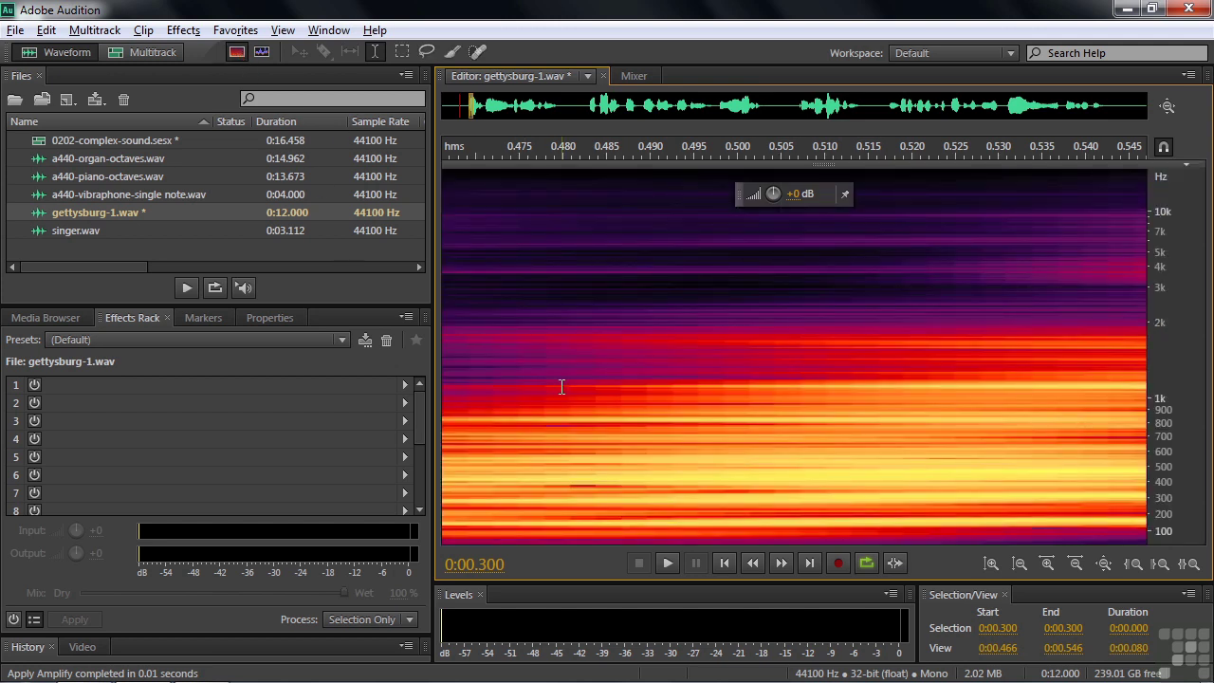
pyautogui.press('\\')
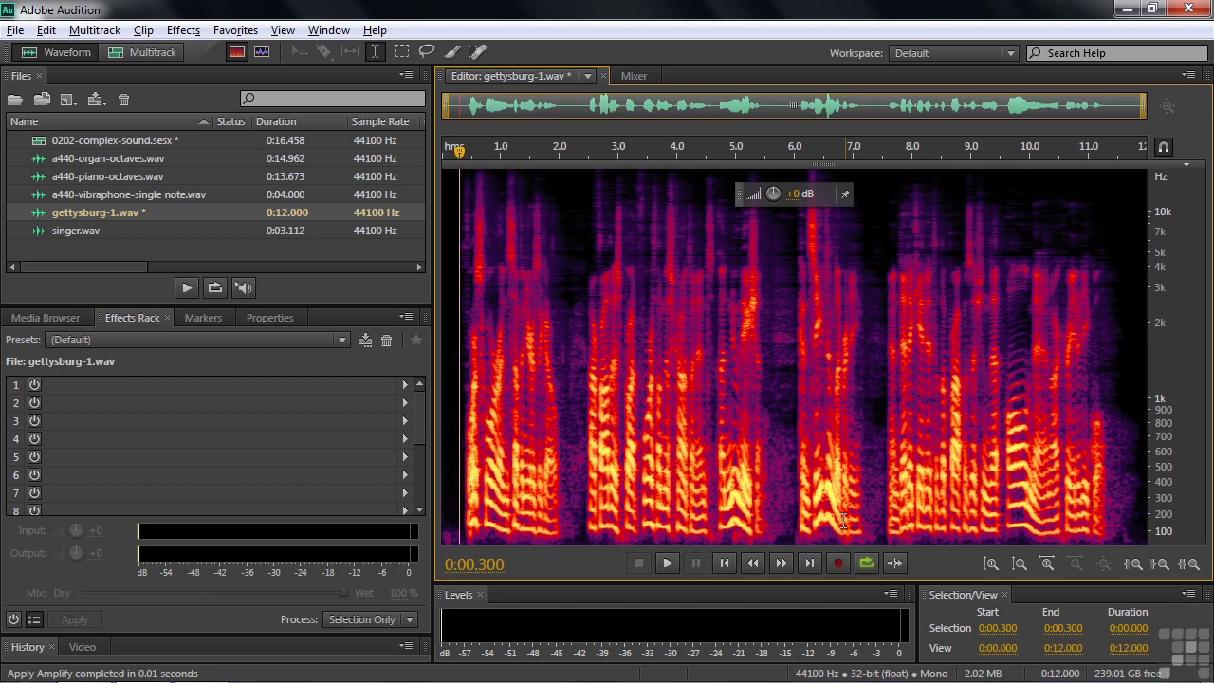
pyautogui.click(794, 525)
pyautogui.press('space')
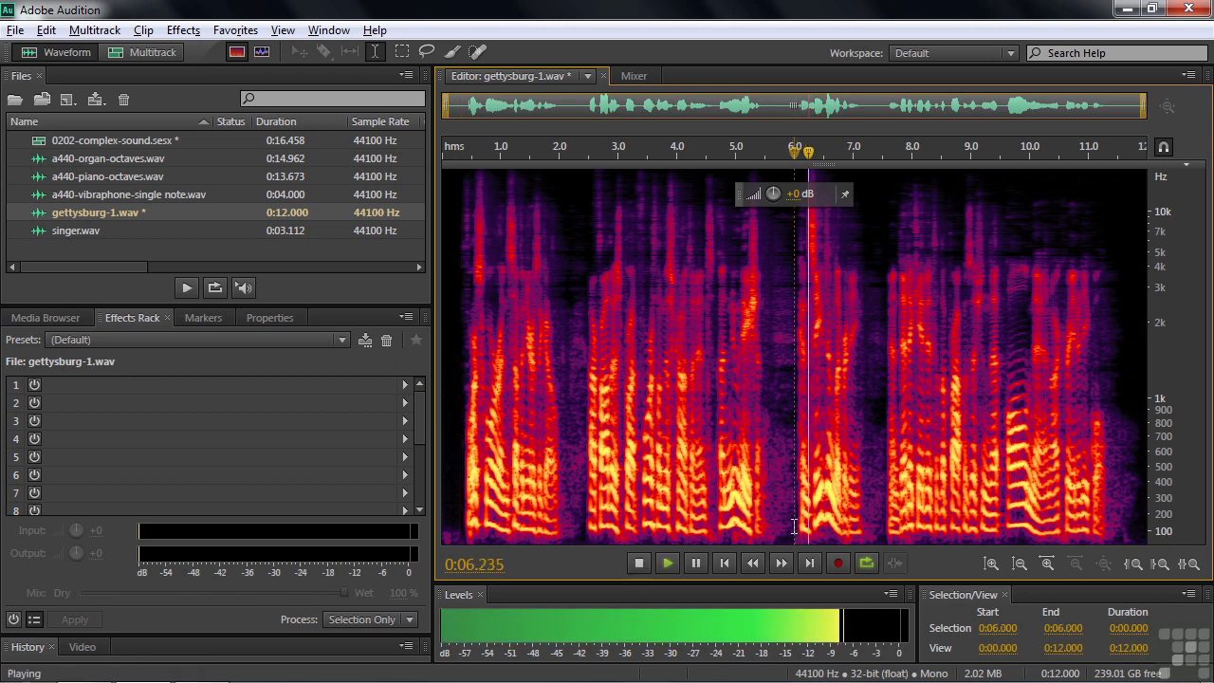
pyautogui.press('space')
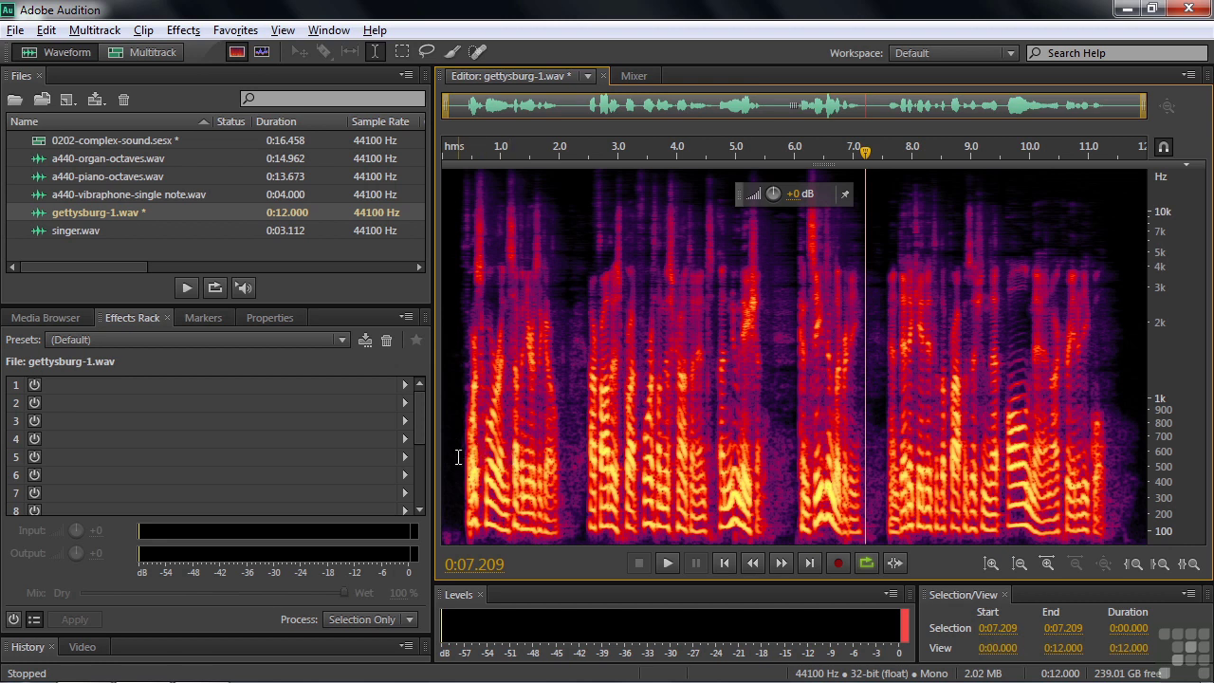
pyautogui.click(452, 474)
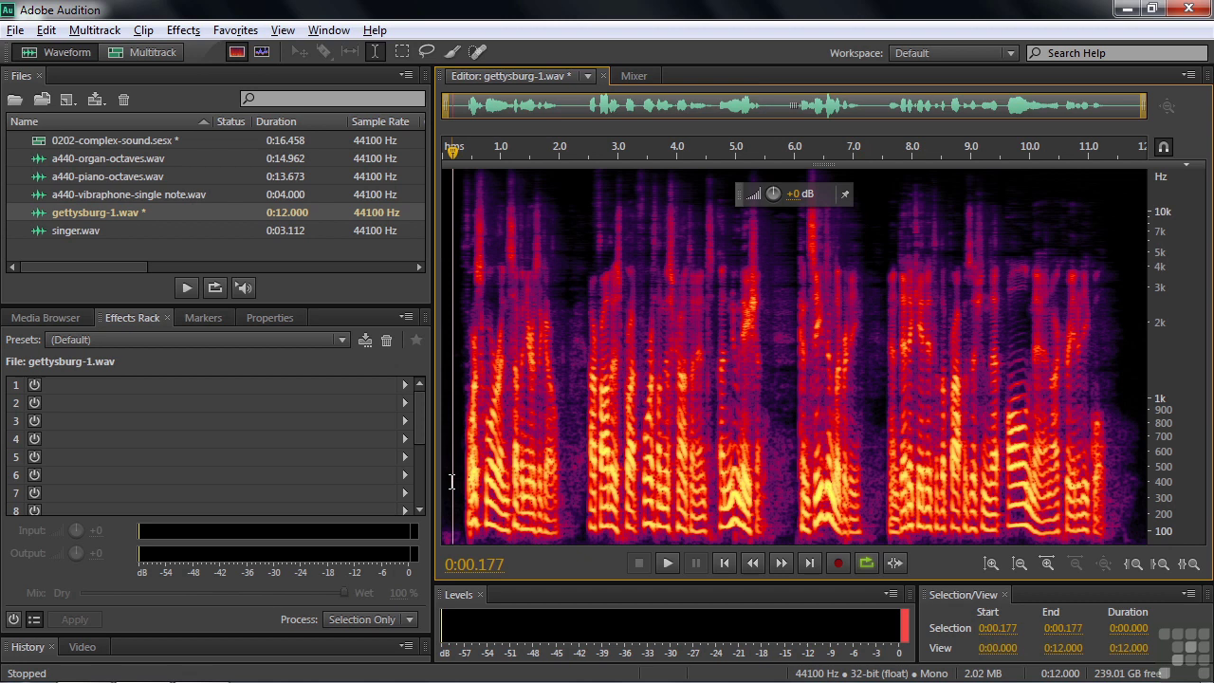
pyautogui.press('space')
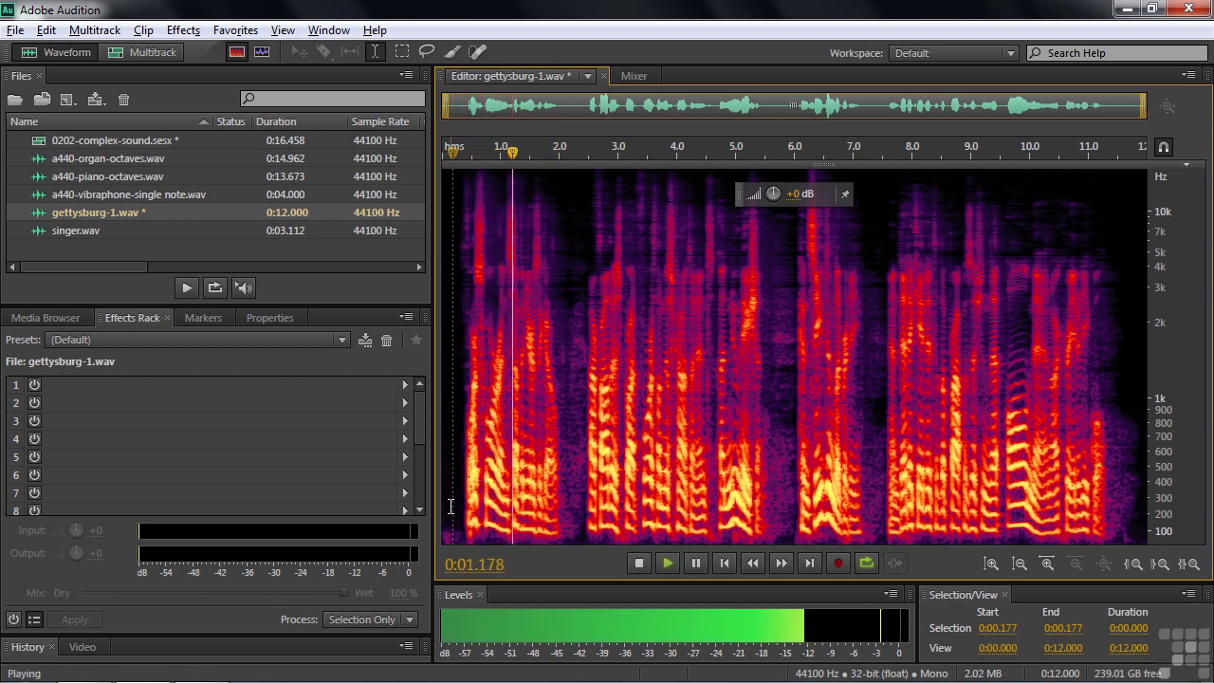
pyautogui.press('space')
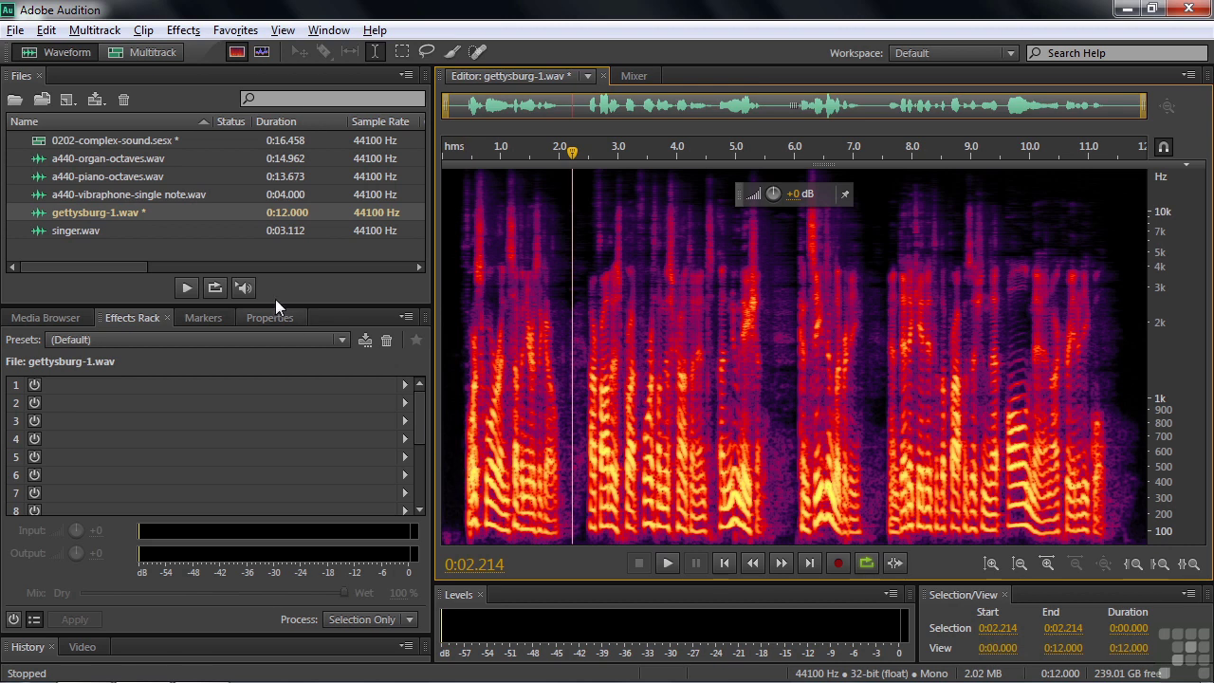
# Open a440-vibraphone-single note.wav and play the note twice, the second time from its attack.
pyautogui.doubleClick(34, 197)
pyautogui.click(444, 416)
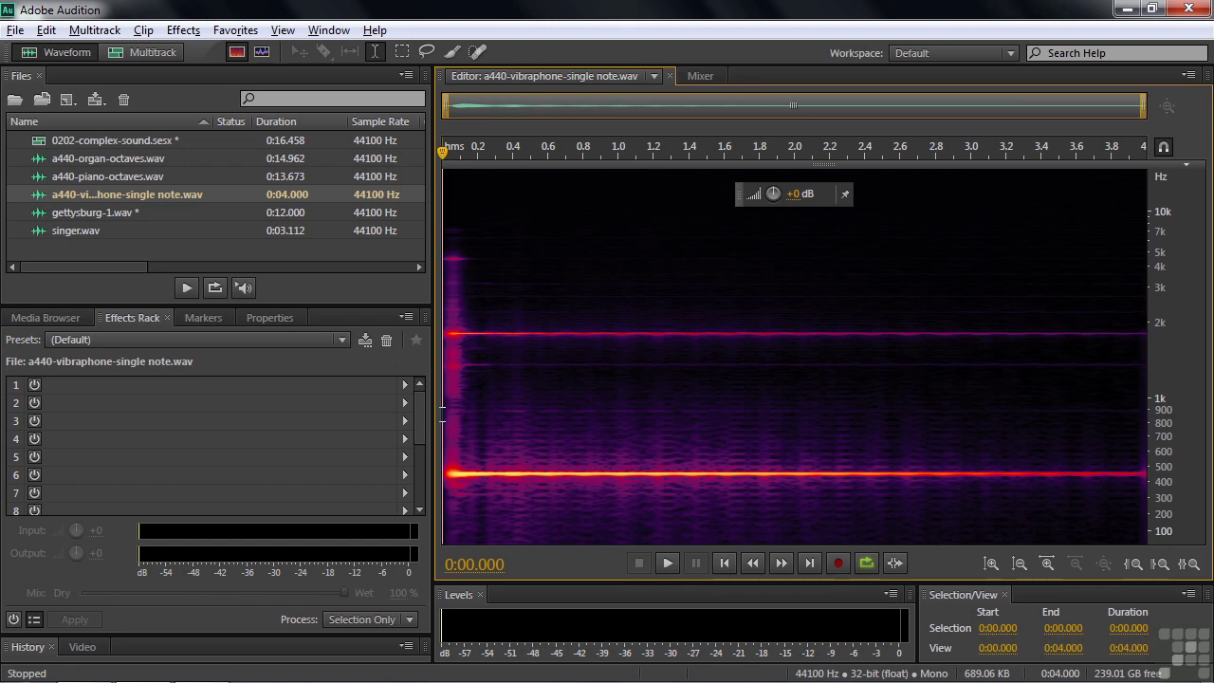
pyautogui.press('space')
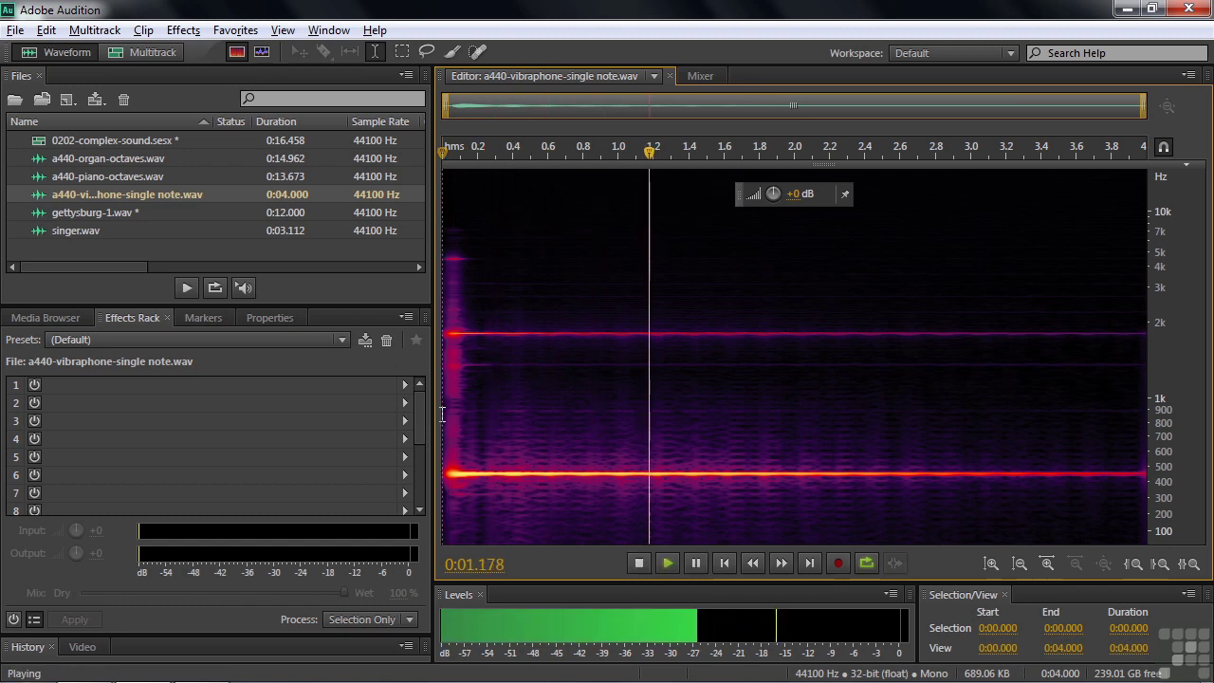
pyautogui.press('space')
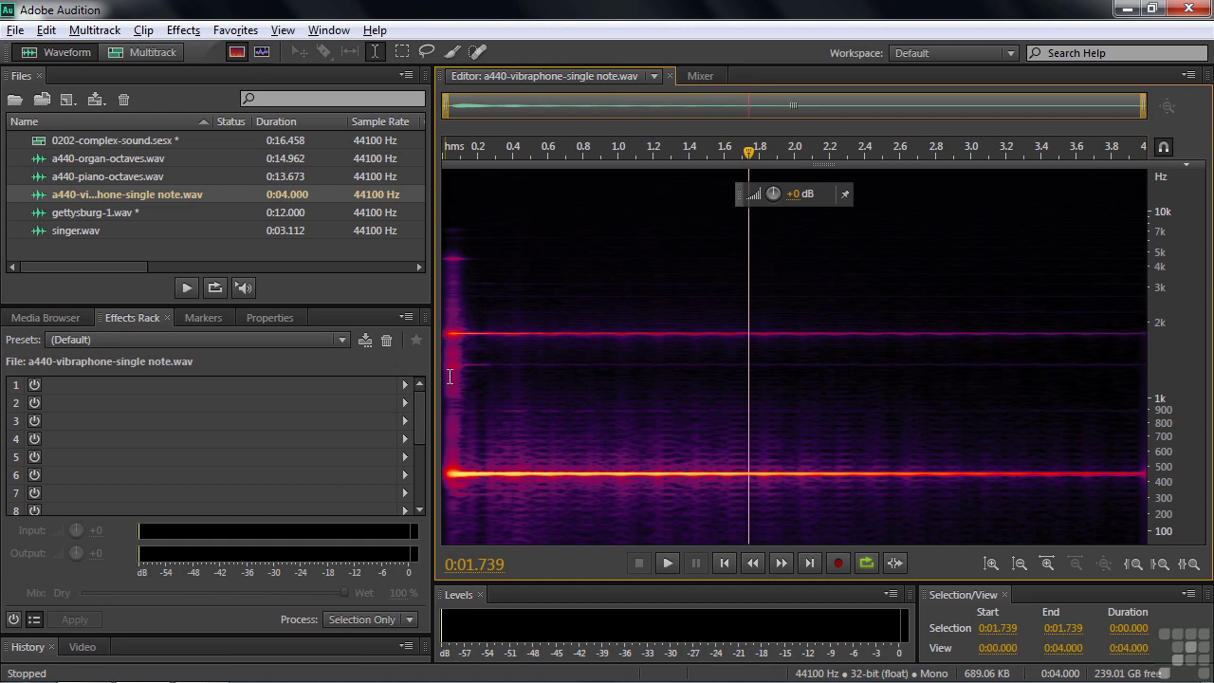
pyautogui.click(464, 454)
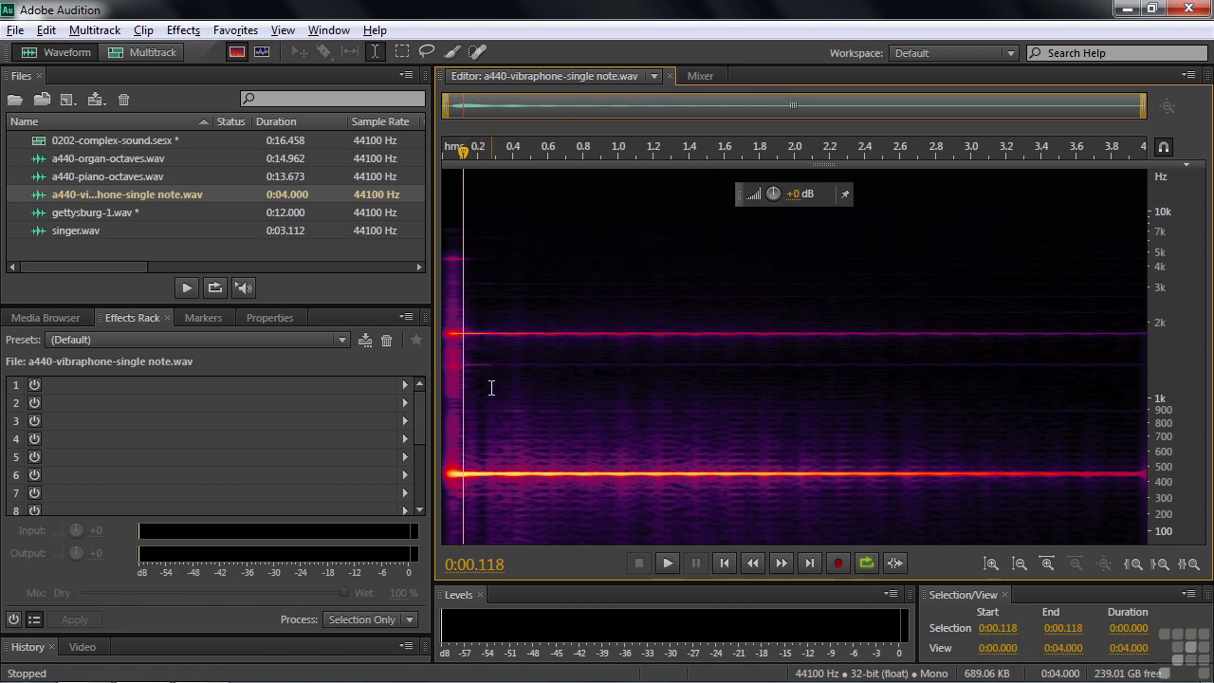
pyautogui.press('space')
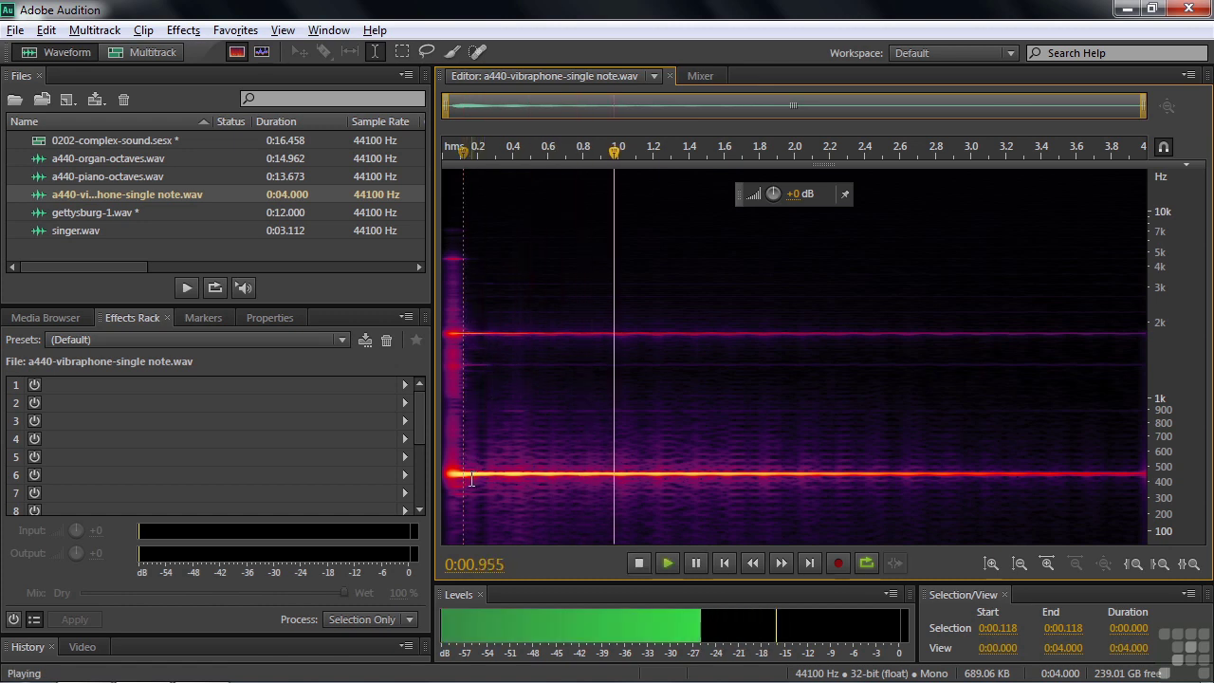
pyautogui.press('space')
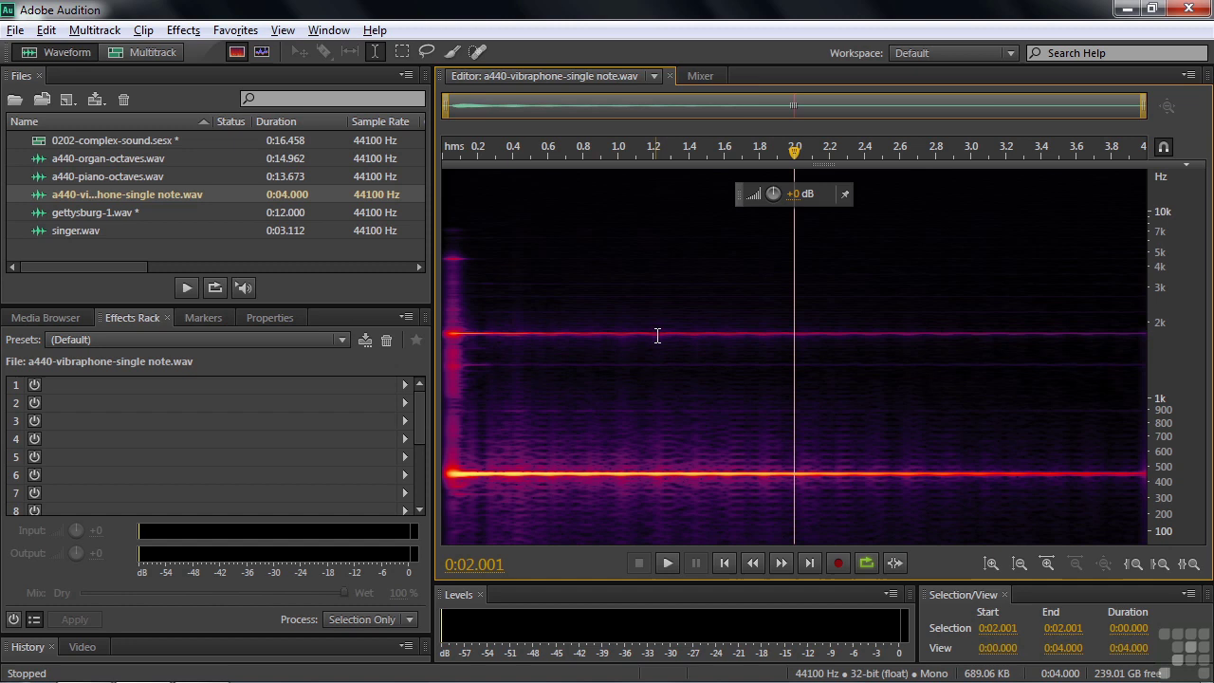
# Open a440-piano-octaves.wav and play its first piano notes.
pyautogui.click(45, 179)
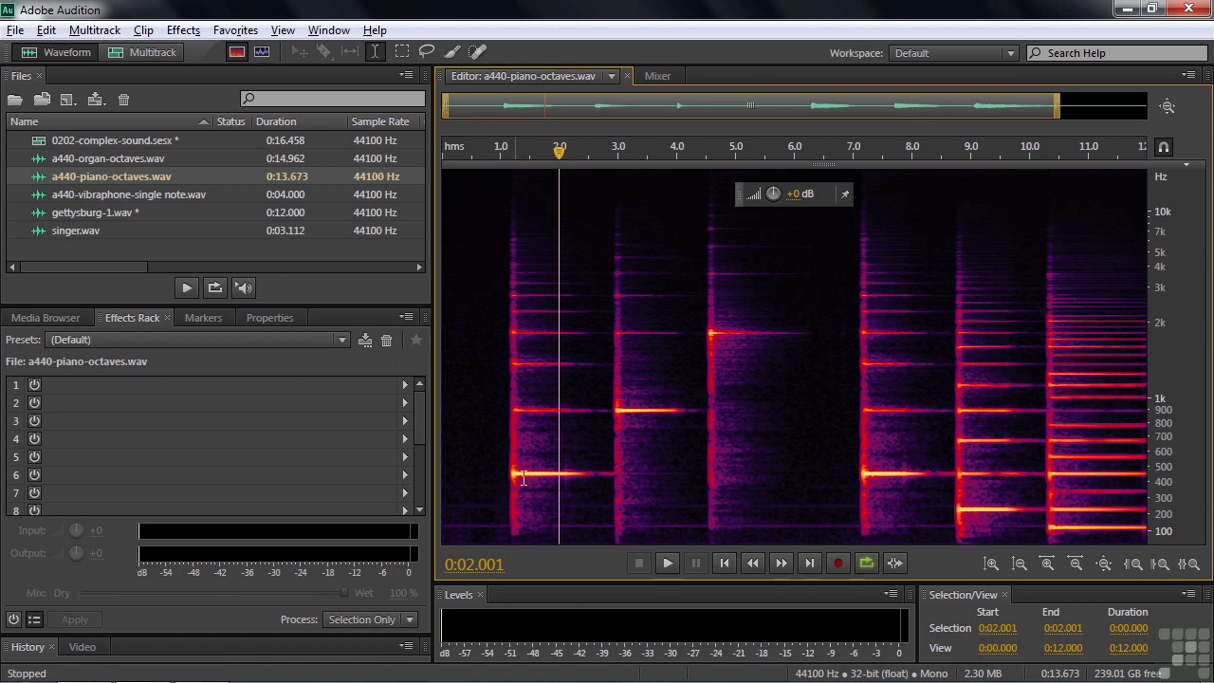
pyautogui.click(491, 428)
pyautogui.press('space')
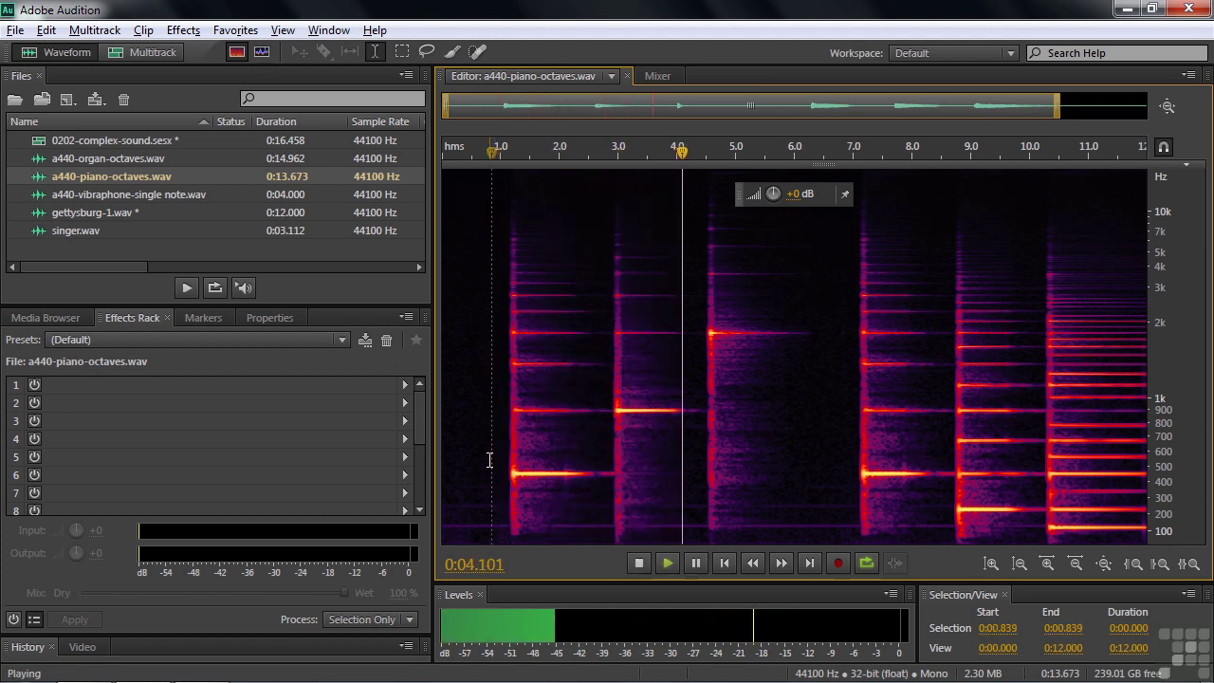
pyautogui.press('space')
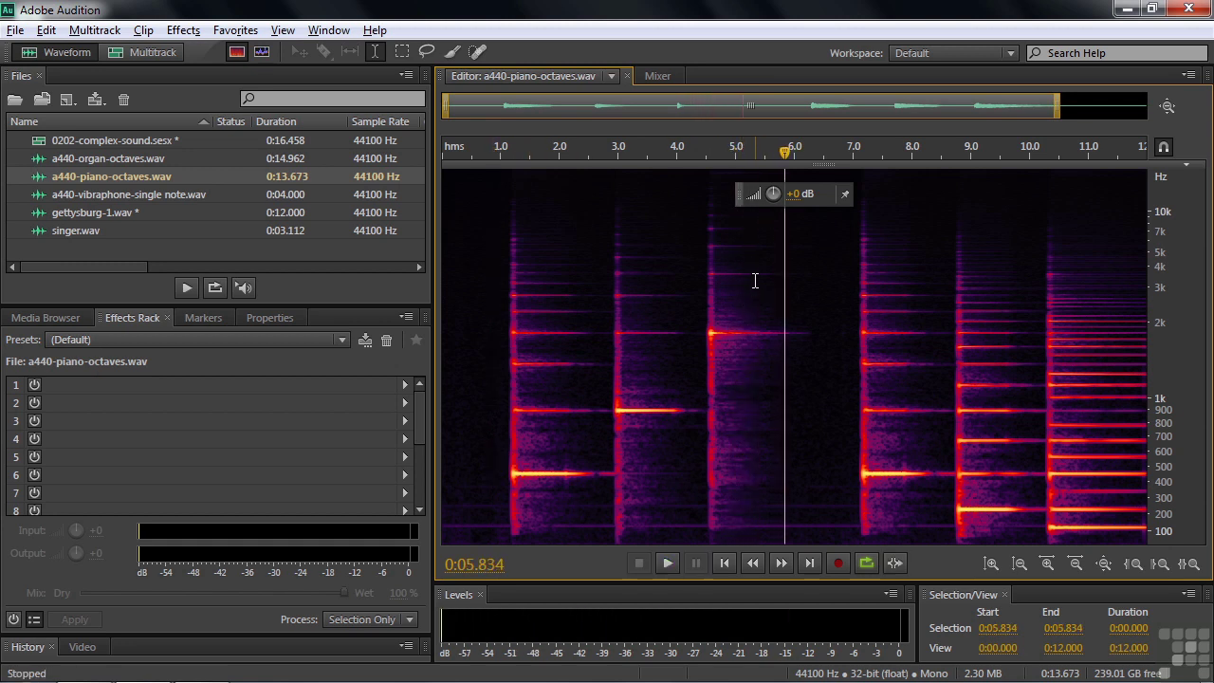
# Play the piano octaves again starting from about 6.6 seconds.
pyautogui.click(700, 246)
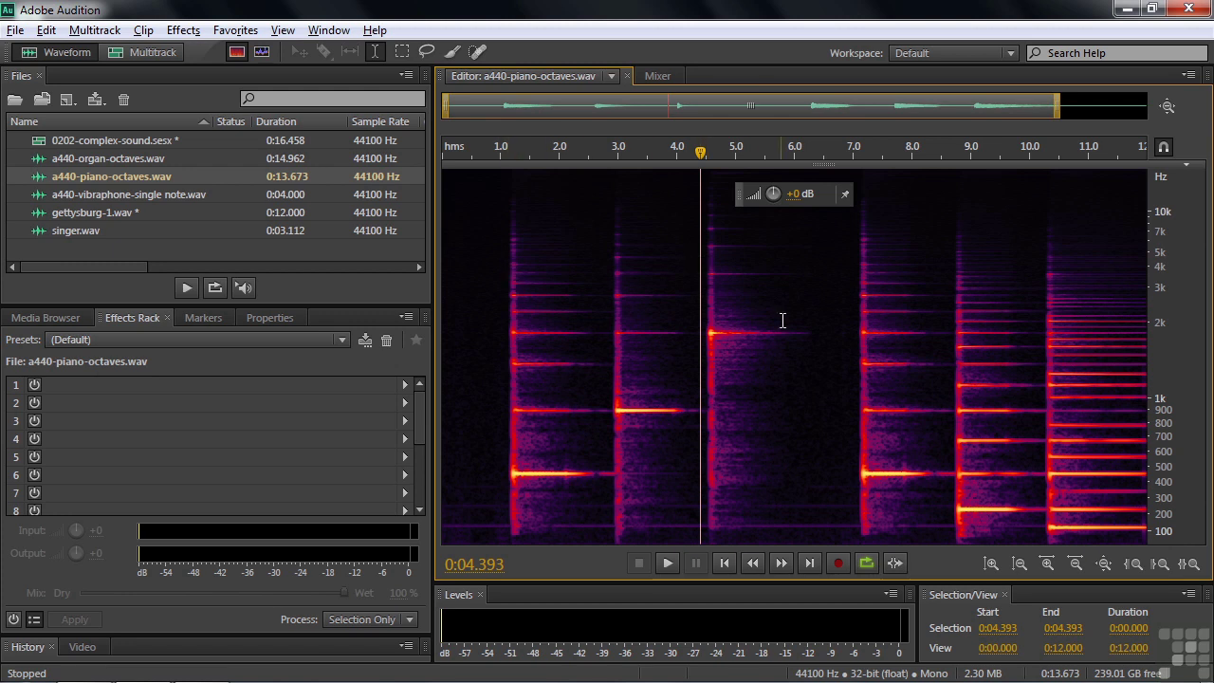
pyautogui.click(828, 364)
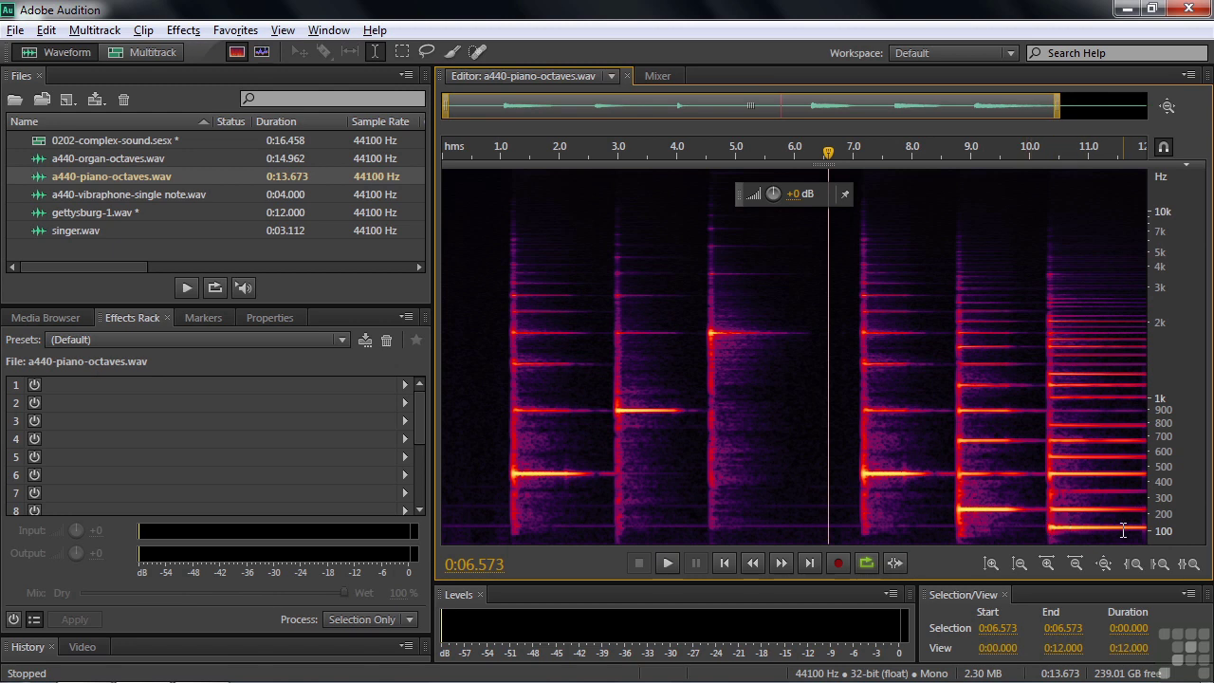
pyautogui.click(832, 471)
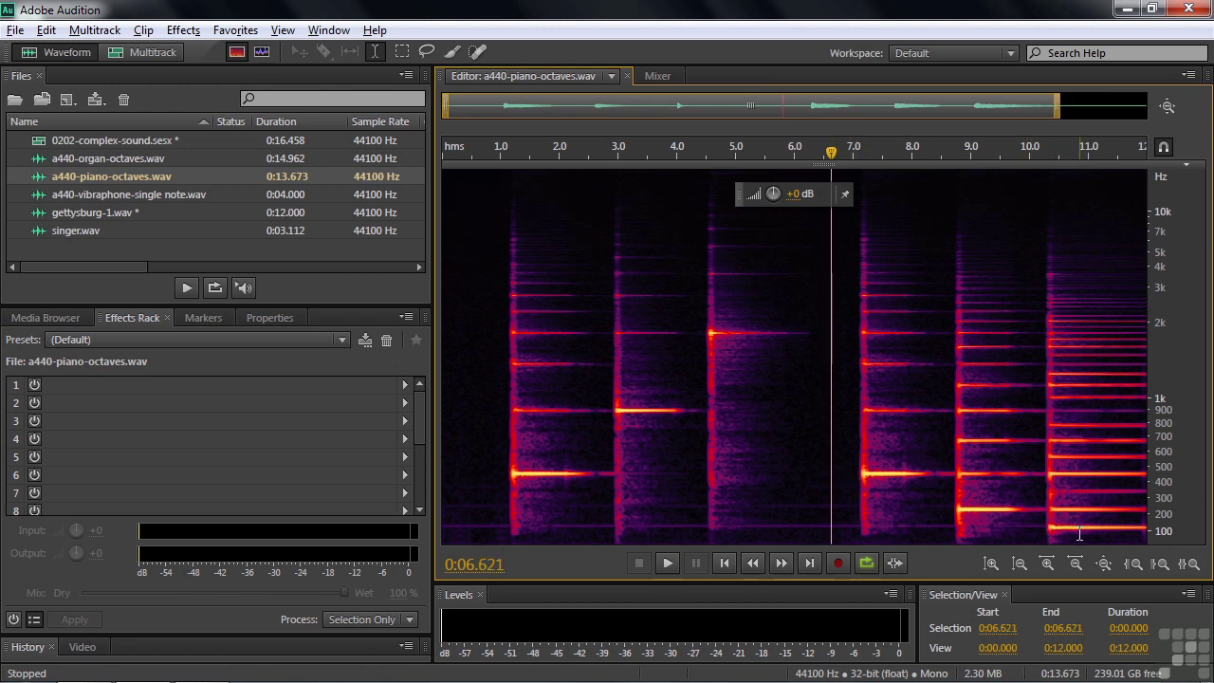
pyautogui.press('space')
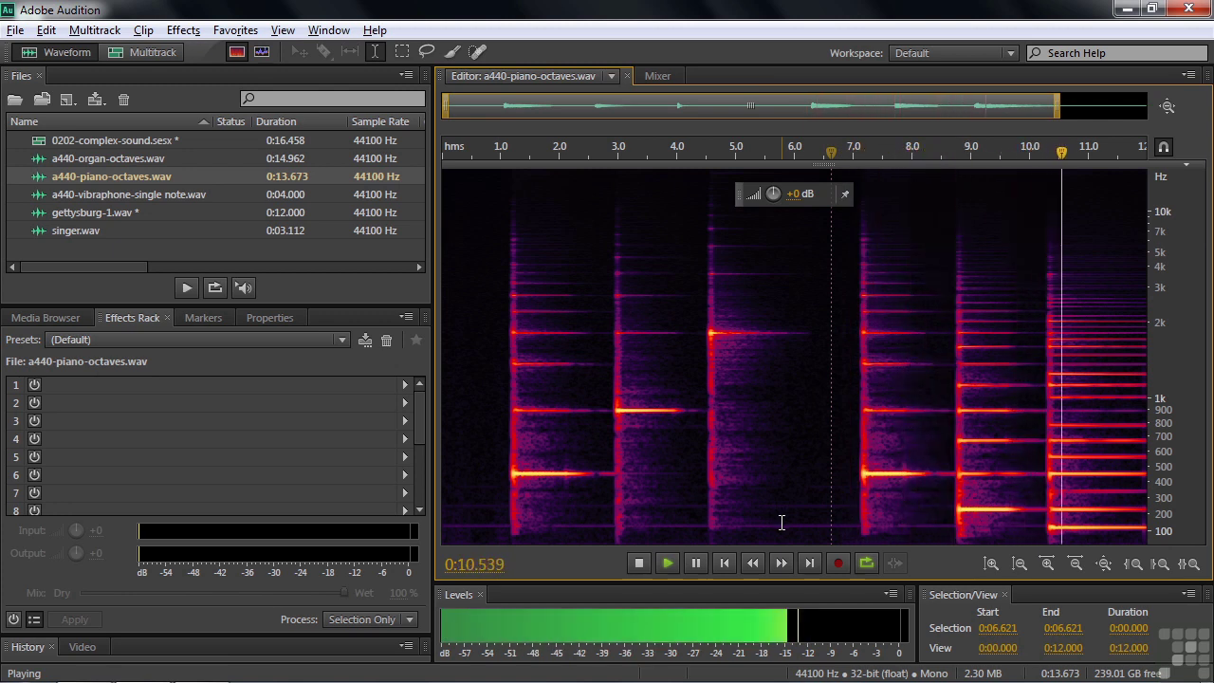
pyautogui.press('space')
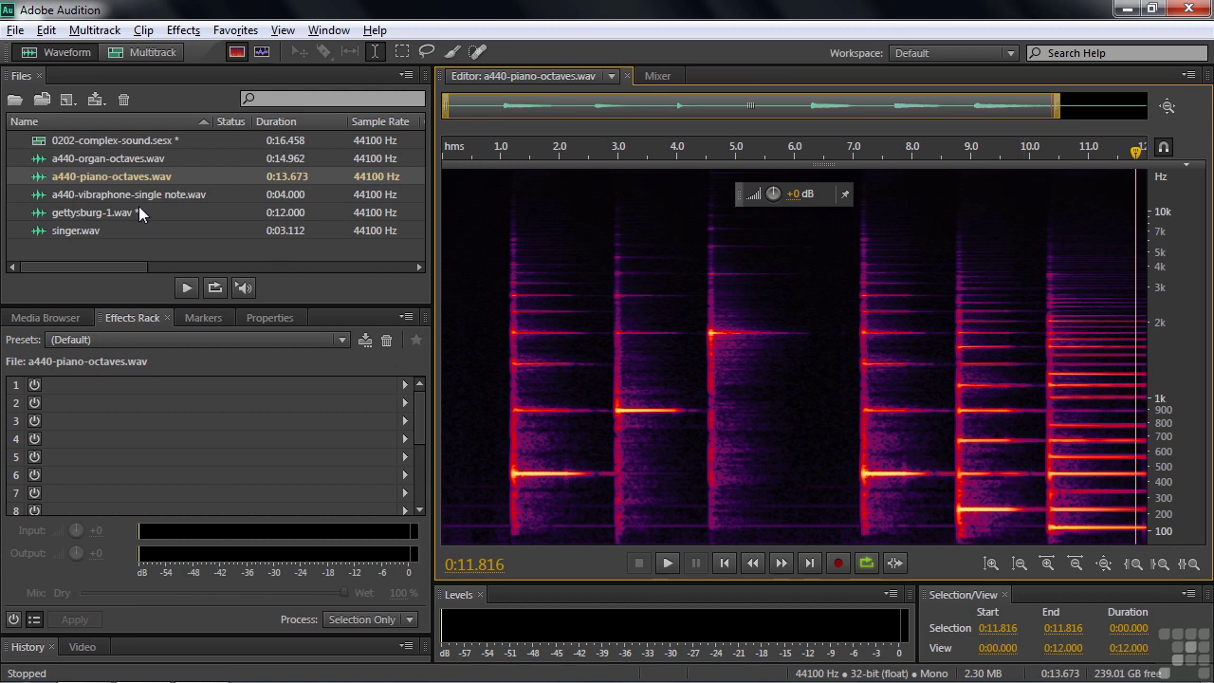
# Open a440-organ-octaves.wav, play it from about 7.9 s, then briefly from 5 s.
pyautogui.click(40, 159)
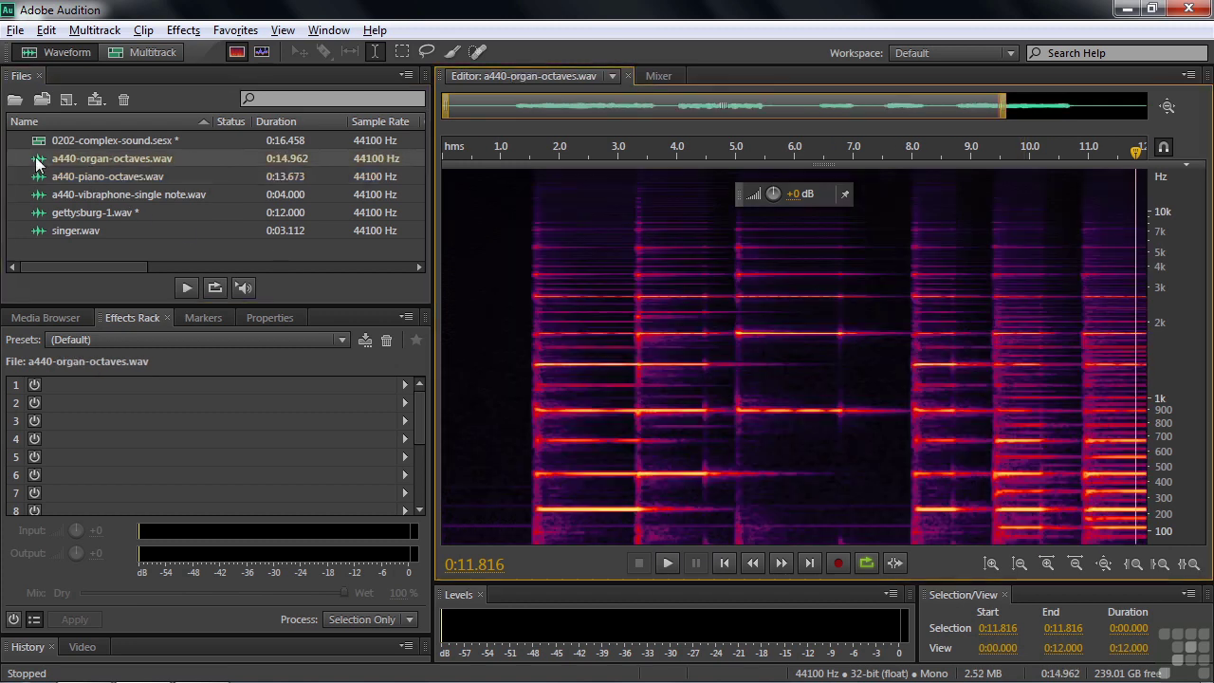
pyautogui.click(905, 437)
pyautogui.press('space')
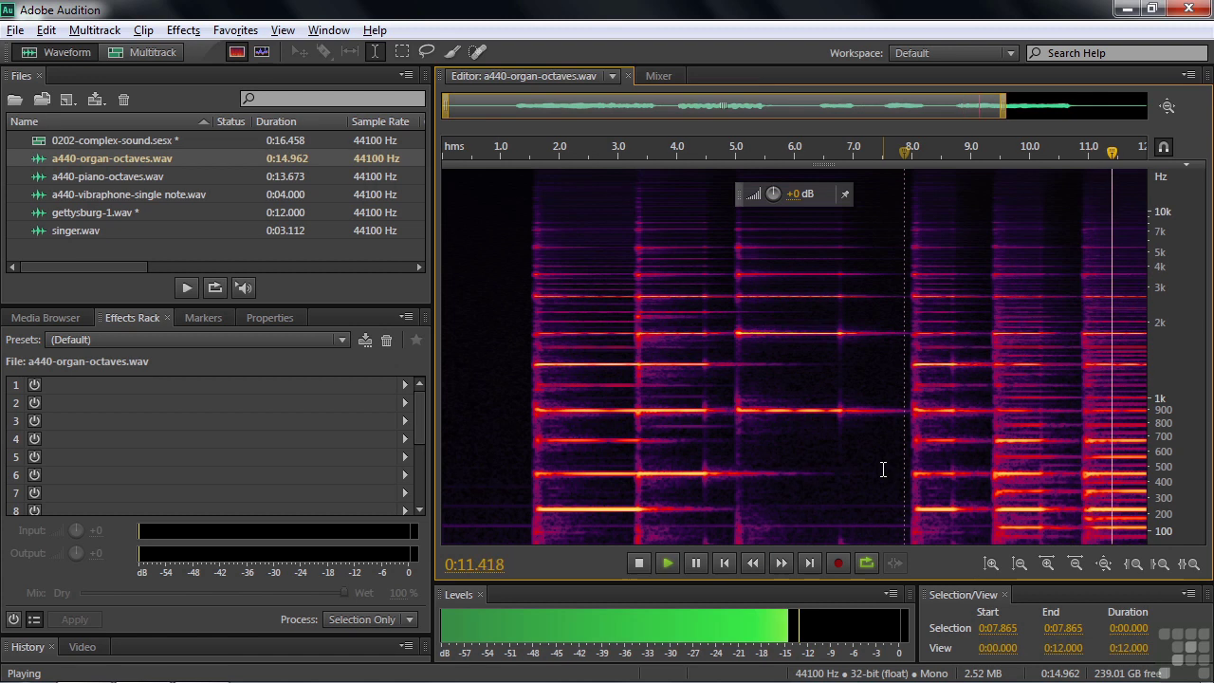
pyautogui.press('space')
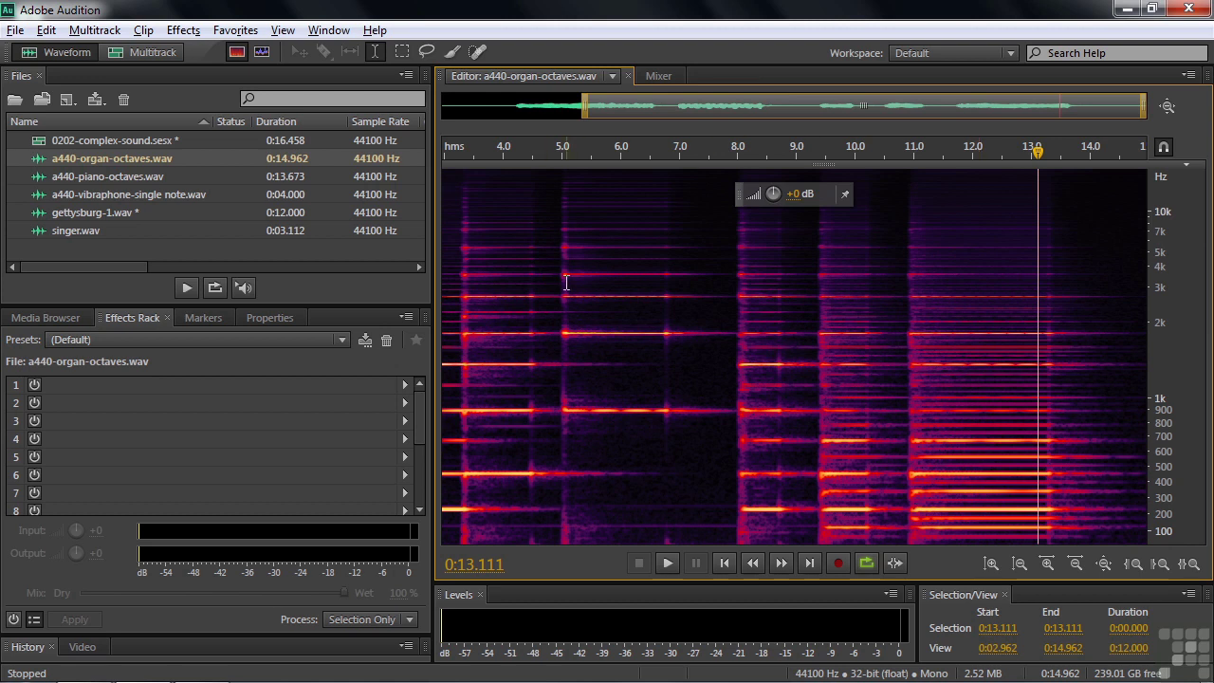
pyautogui.click(558, 270)
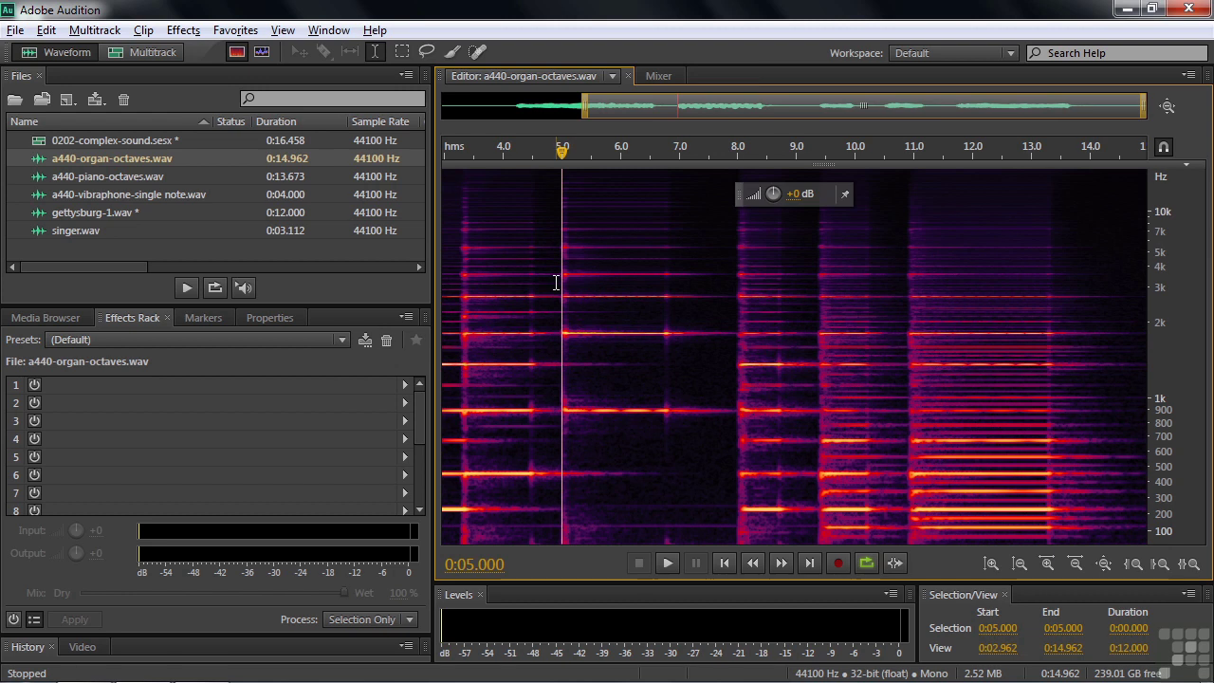
pyautogui.press('space')
pyautogui.press('space')
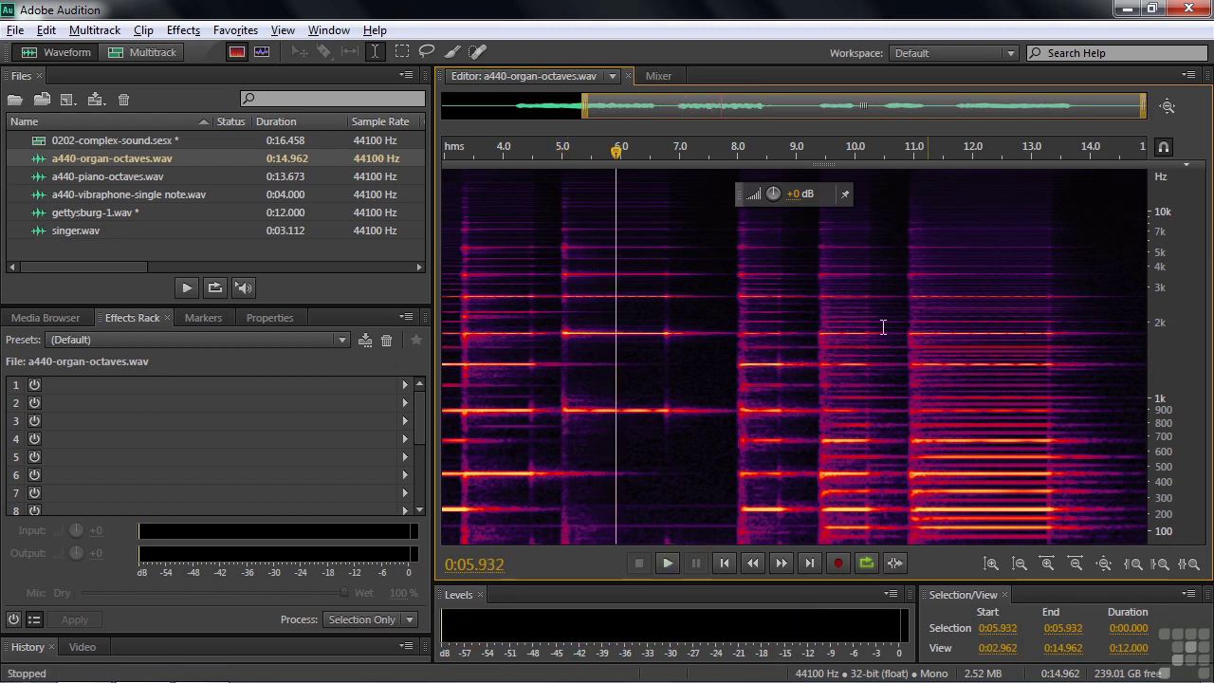
# Switch the organ recording to waveform view and briefly play it from about 6 seconds.
pyautogui.click(238, 53)
pyautogui.click(555, 341)
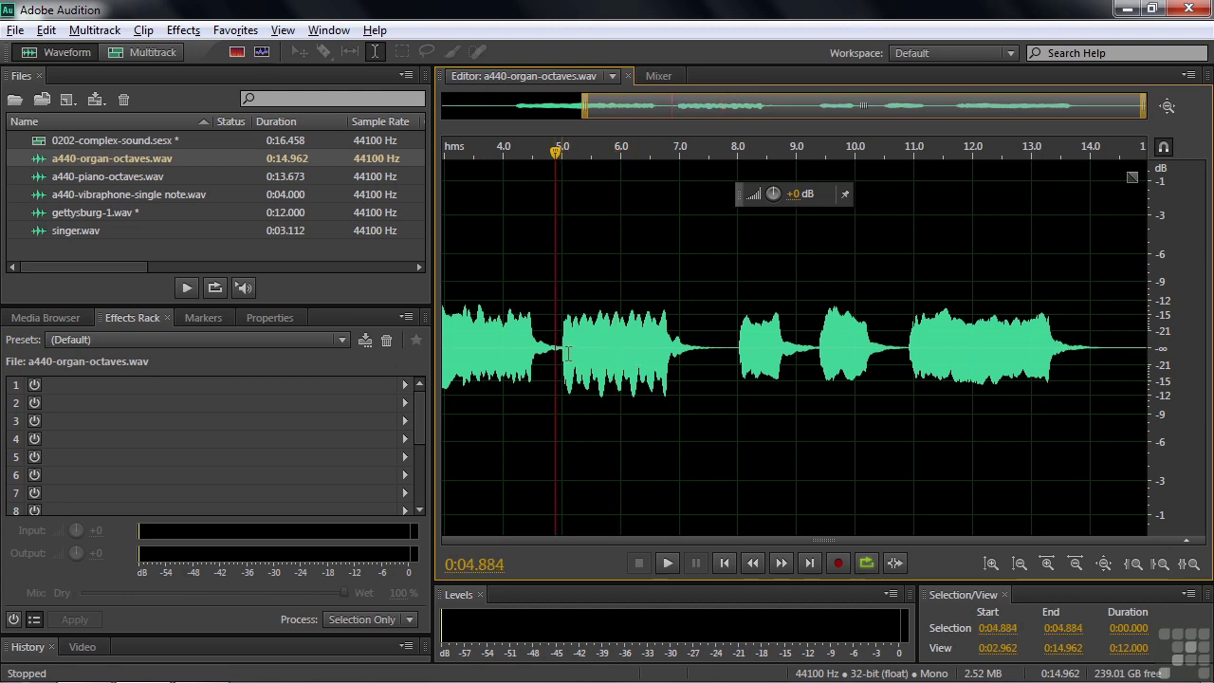
pyautogui.click(621, 337)
pyautogui.press('space')
pyautogui.press('space')
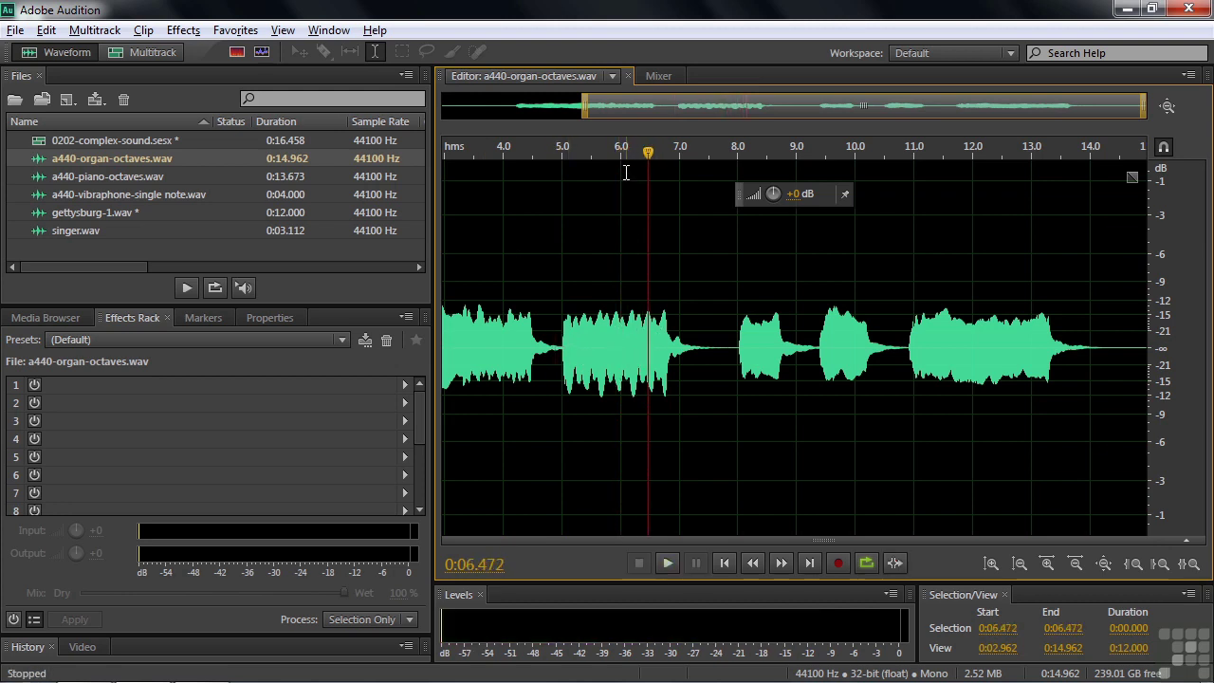
# Zoom in to individual wave cycles, play from about 5.993 s, then jump to the file's end.
pyautogui.scroll(5, 622, 152)
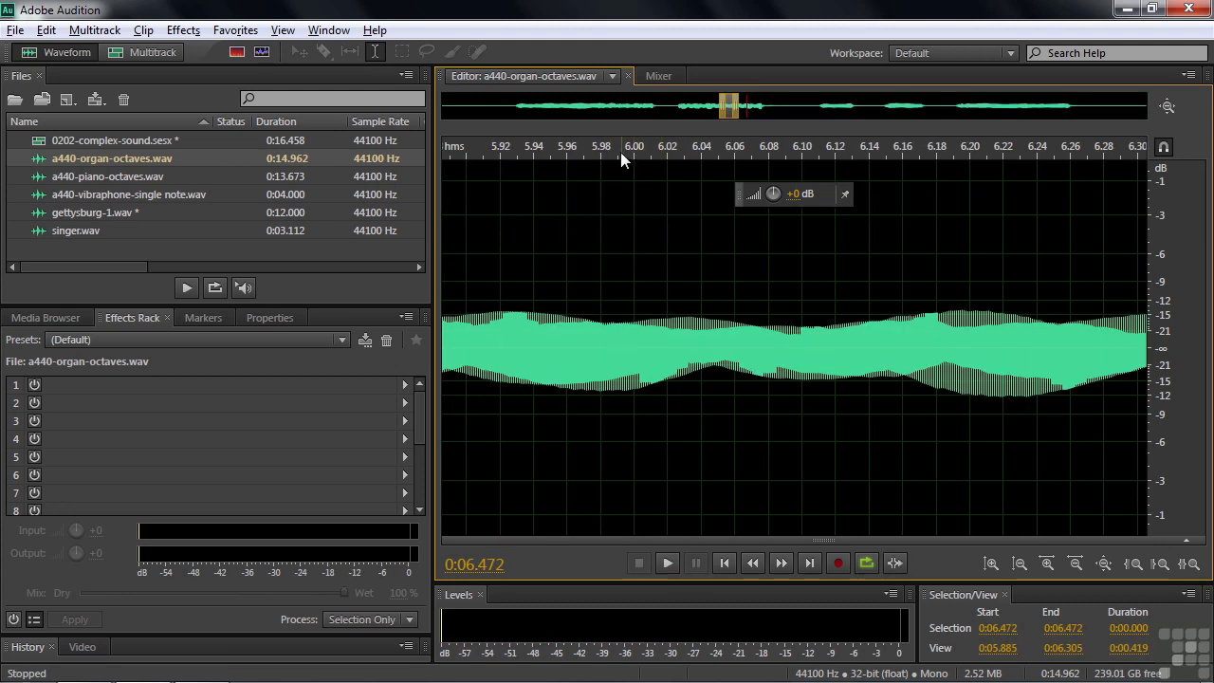
pyautogui.scroll(5, 629, 152)
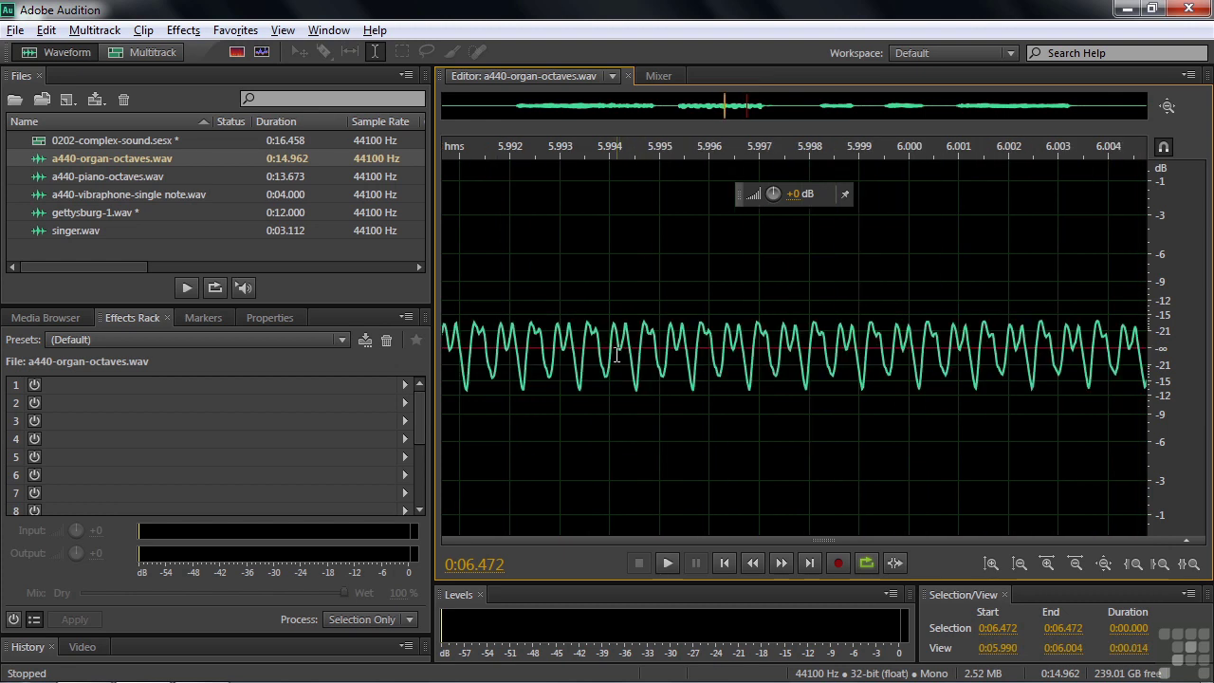
pyautogui.click(558, 351)
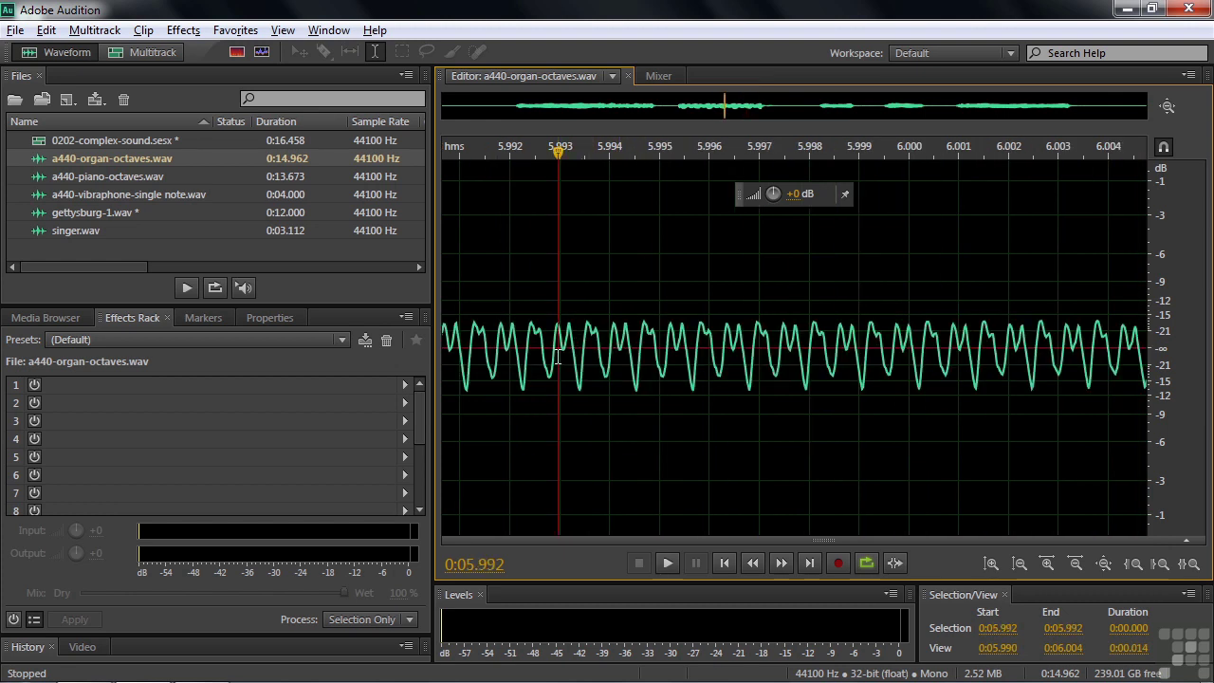
pyautogui.press('space')
pyautogui.press('space')
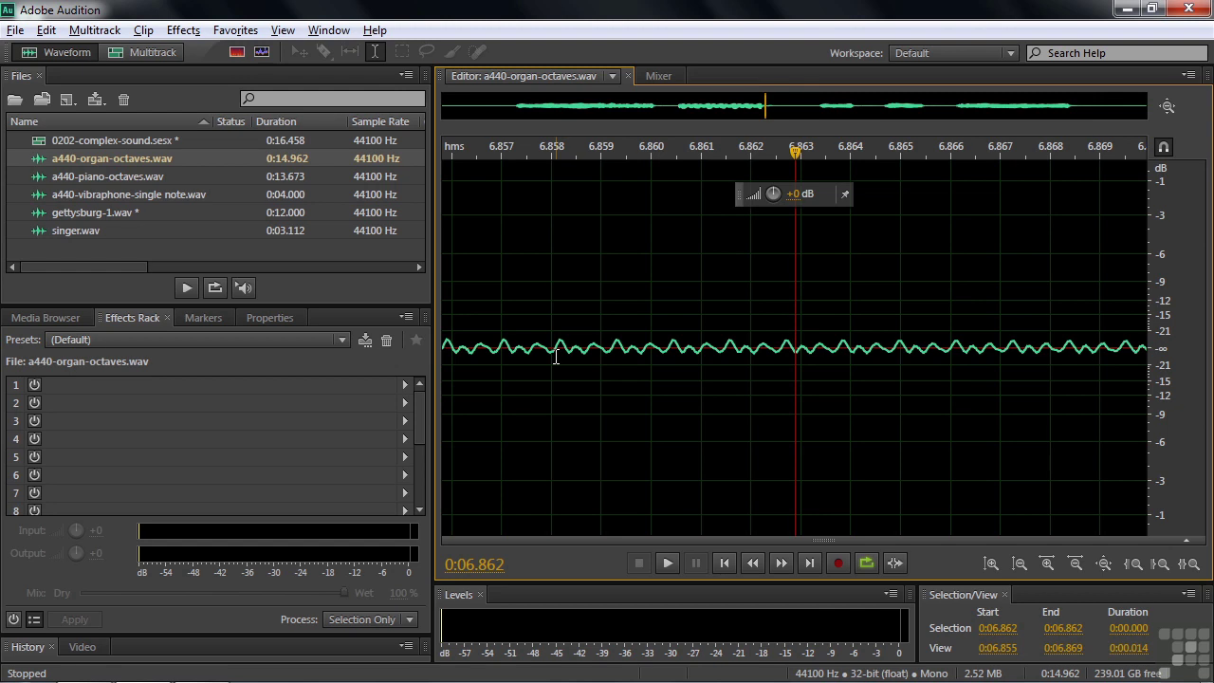
pyautogui.press('End')
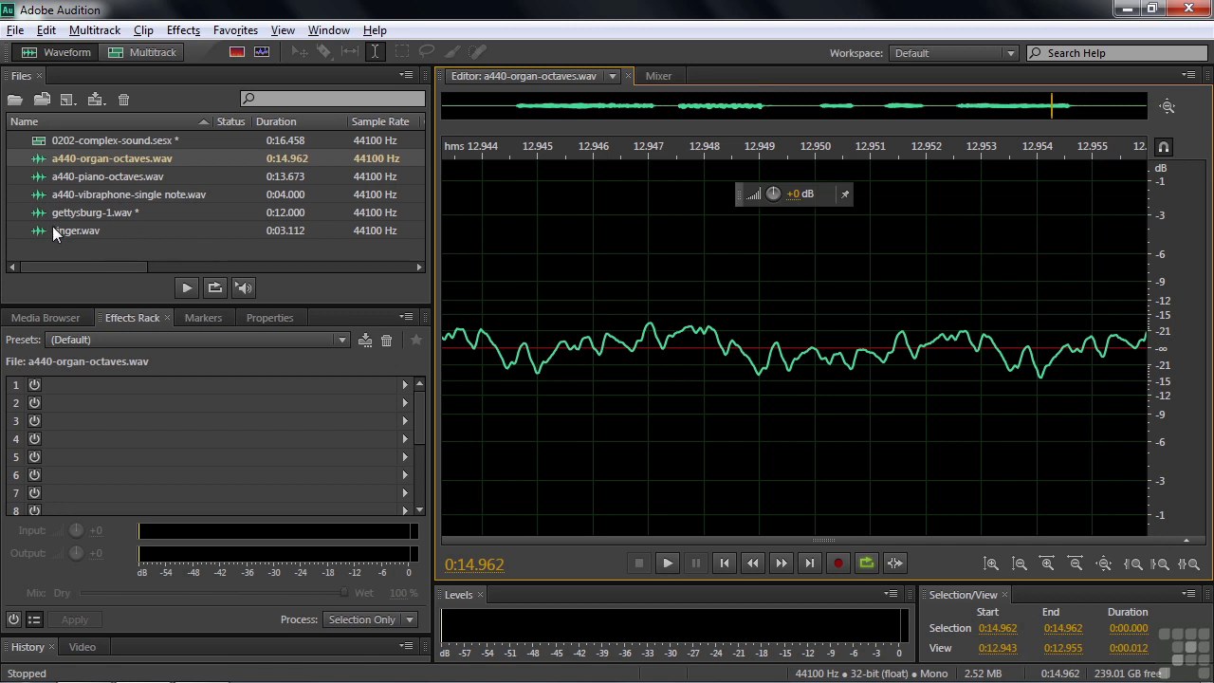
# Open singer.wav, play its waveform from the start, then show it as a spectral frequency display.
pyautogui.doubleClick(76, 231)
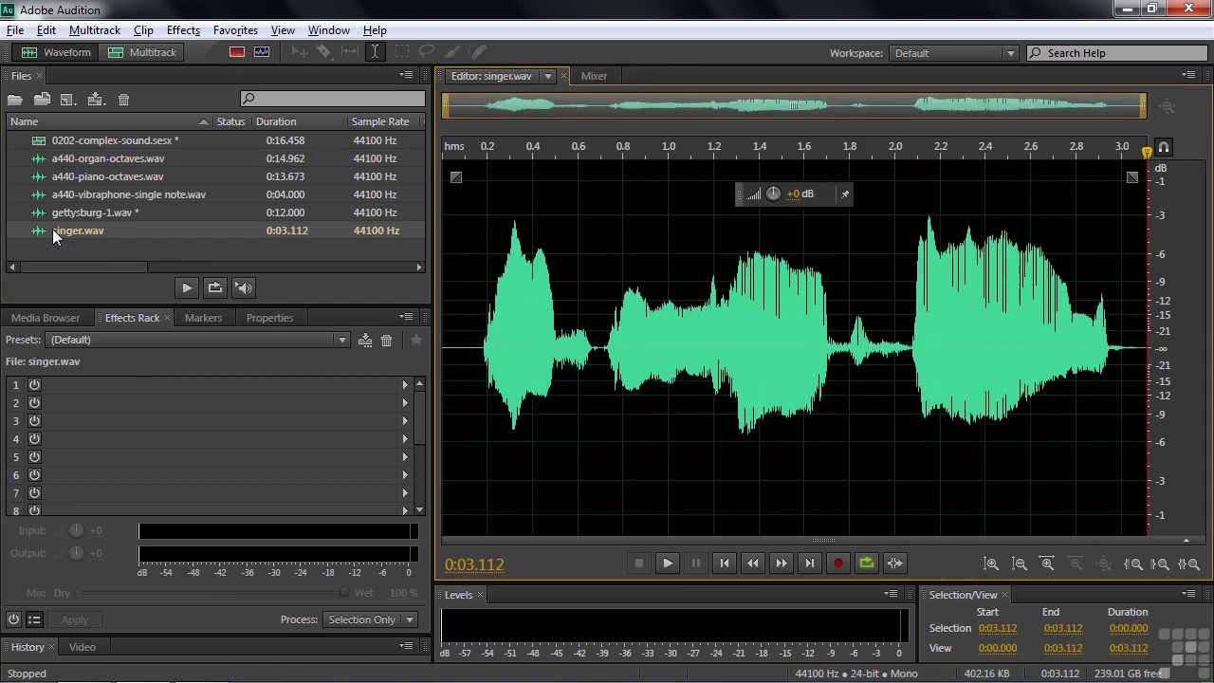
pyautogui.click(471, 348)
pyautogui.press('space')
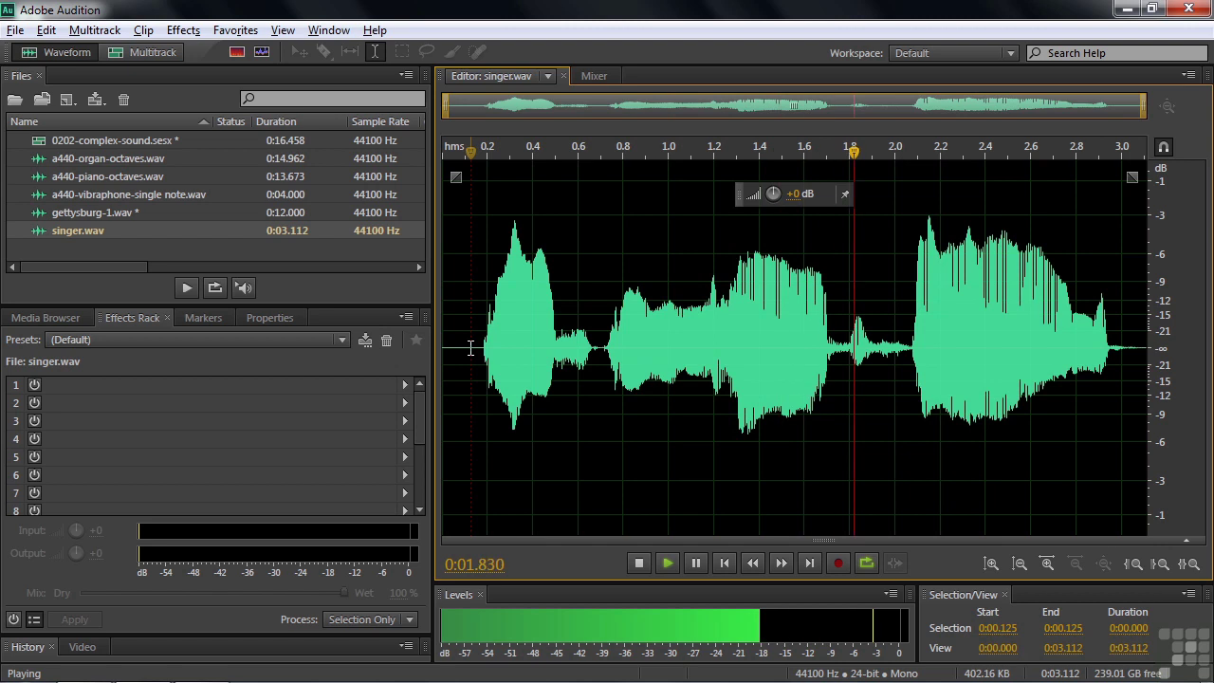
pyautogui.press('space')
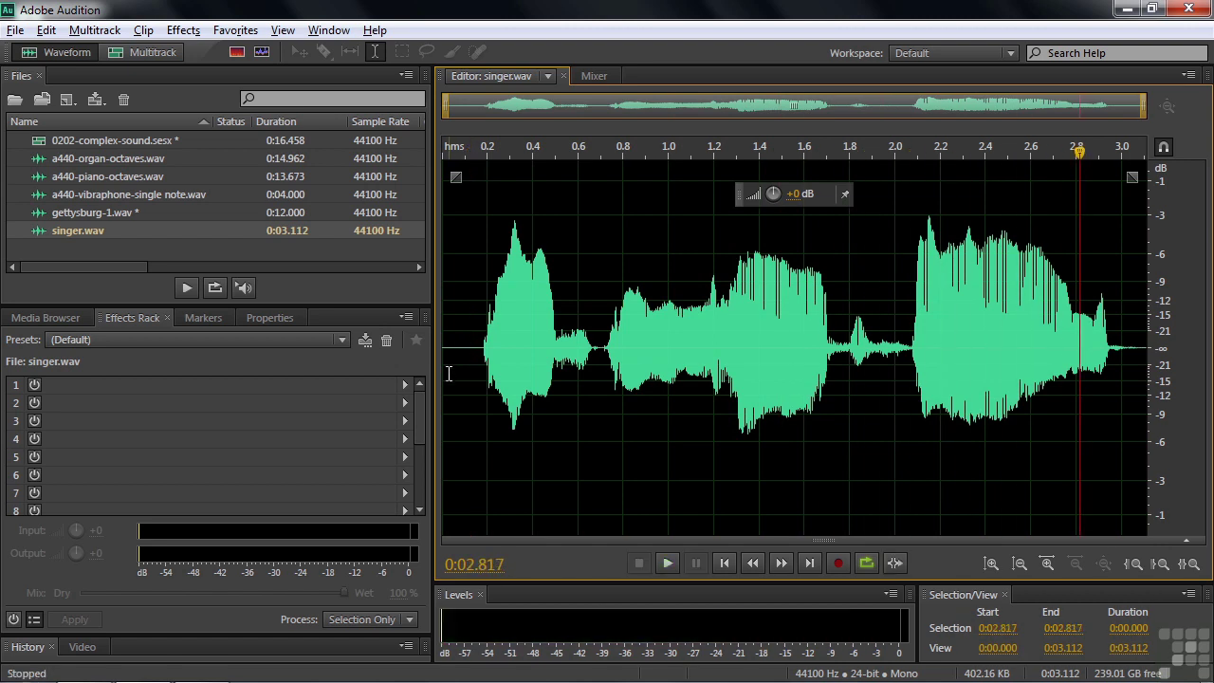
pyautogui.click(236, 54)
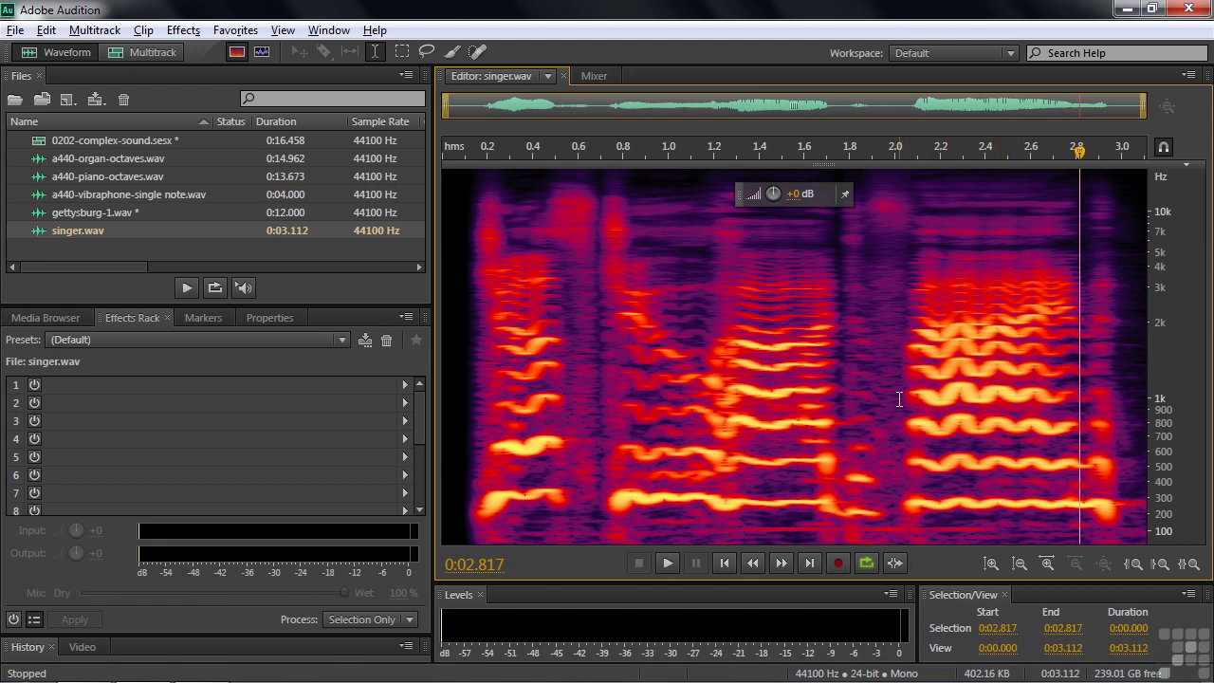
# Play singer.wav's spectrogram from the very beginning, stopping just before its 3.112-second end.
pyautogui.click(457, 469)
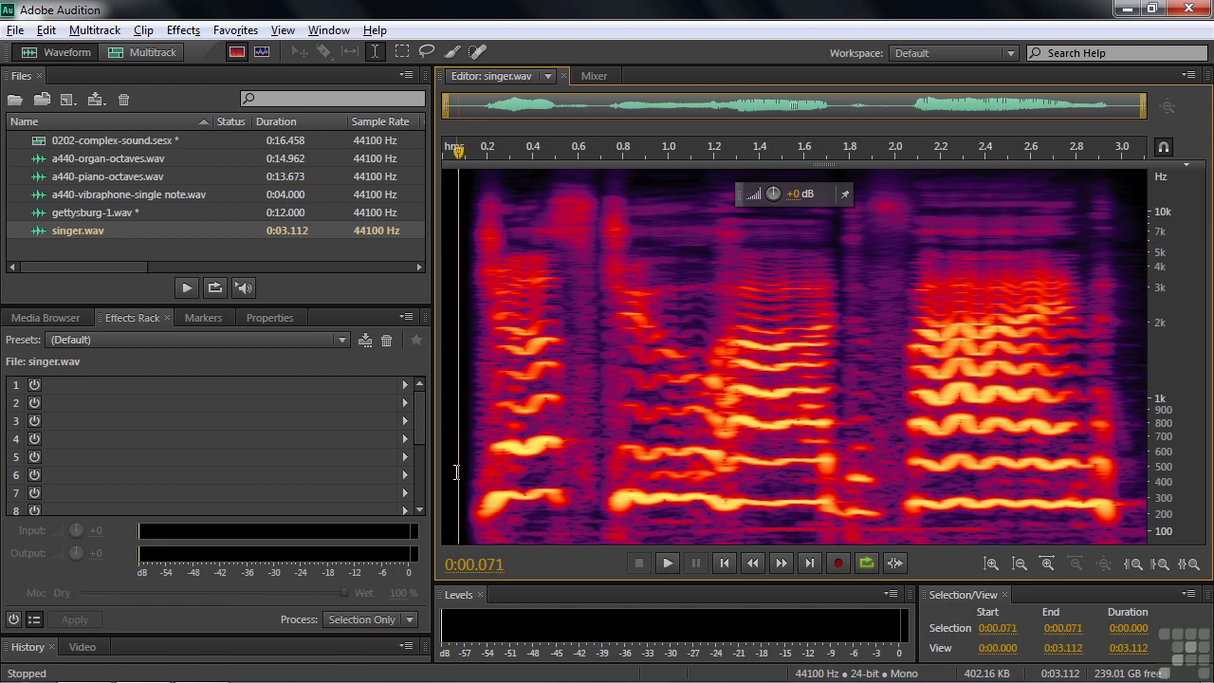
pyautogui.press('space')
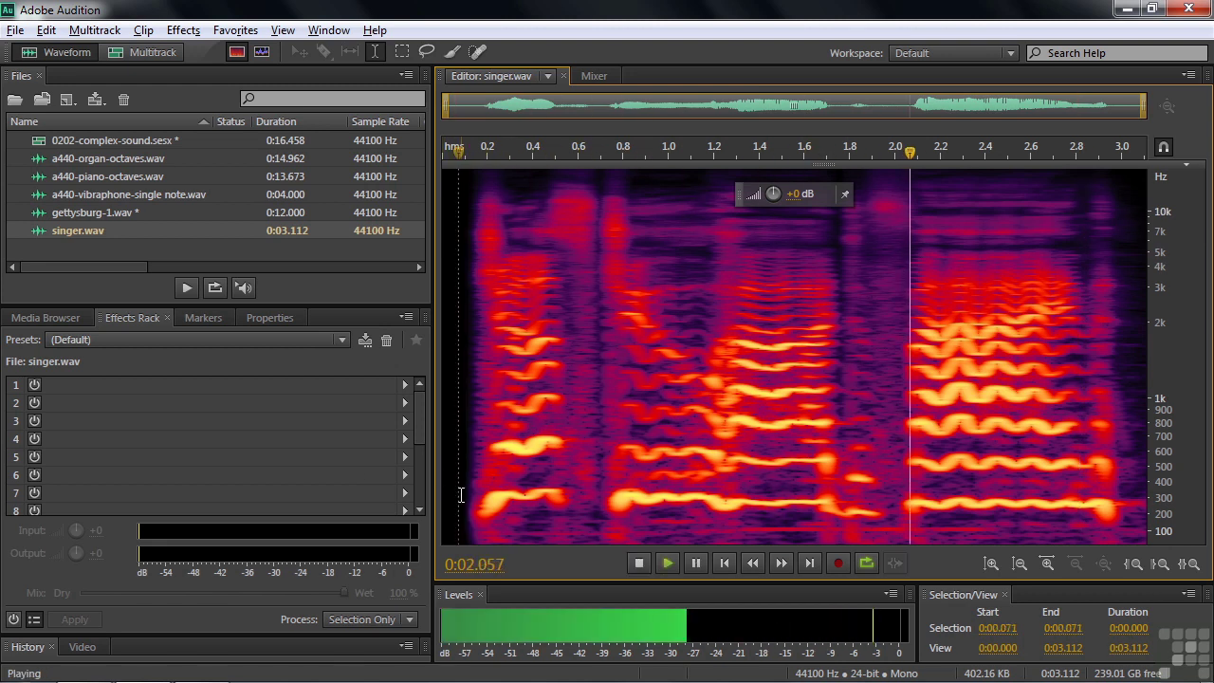
pyautogui.press('space')
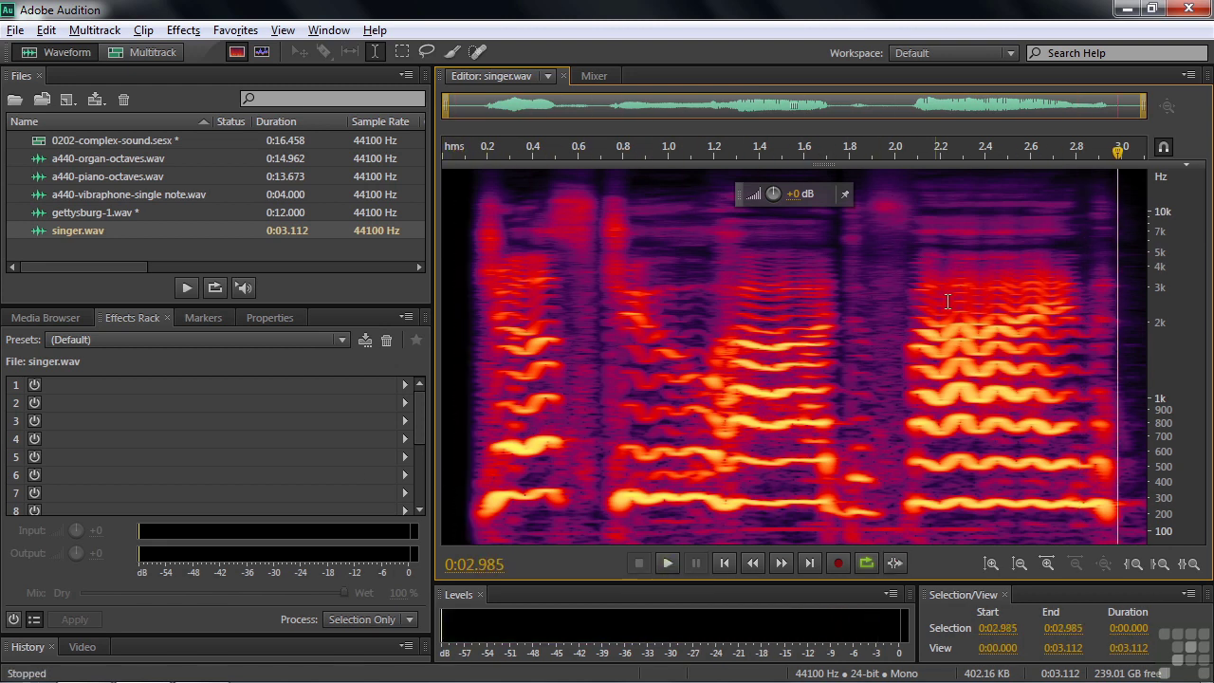